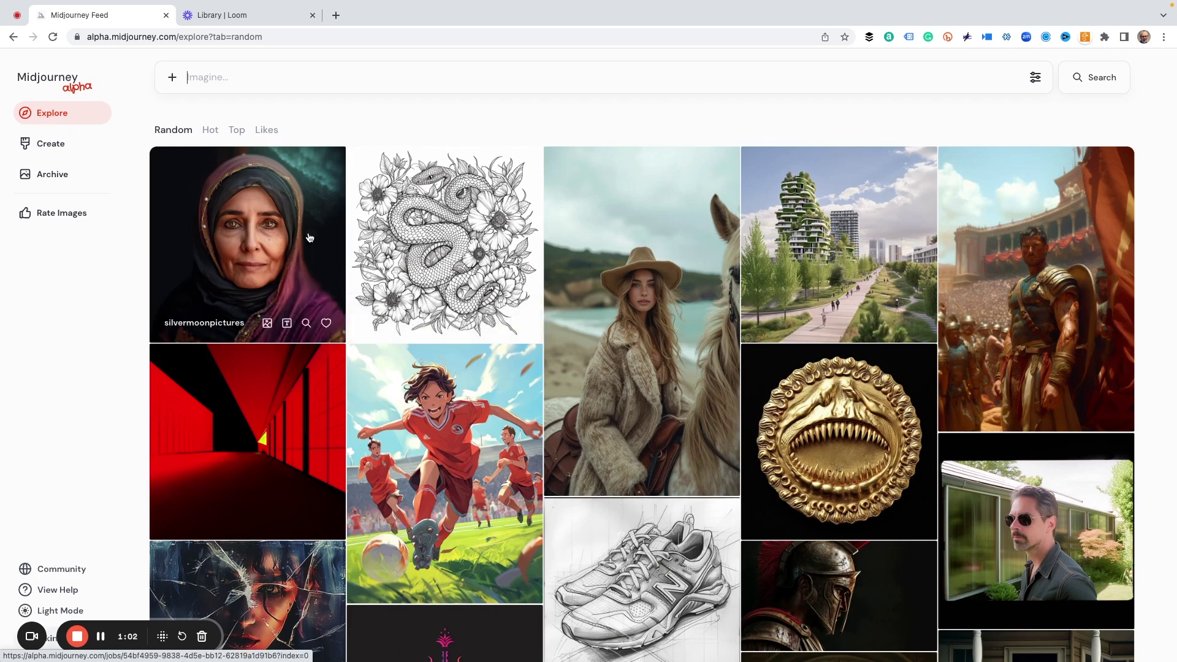
- Scroll down through the Random Explore feed and back up to the top
scroll(533, 404, "down", 15)
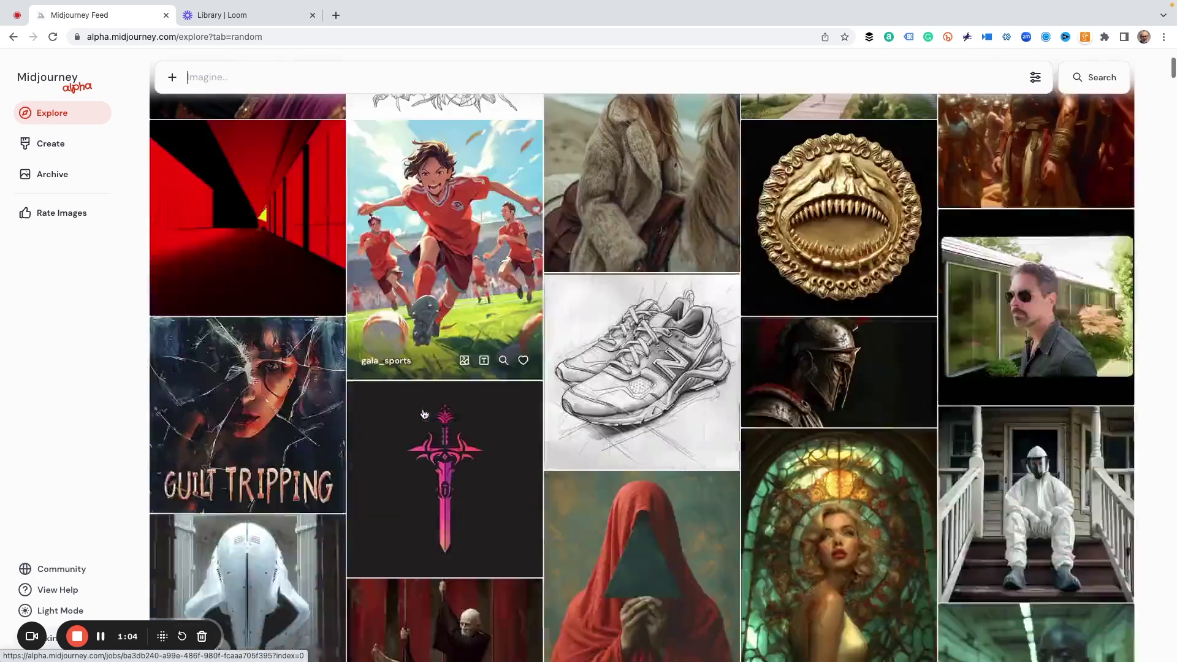
scroll(535, 407, "down", 10)
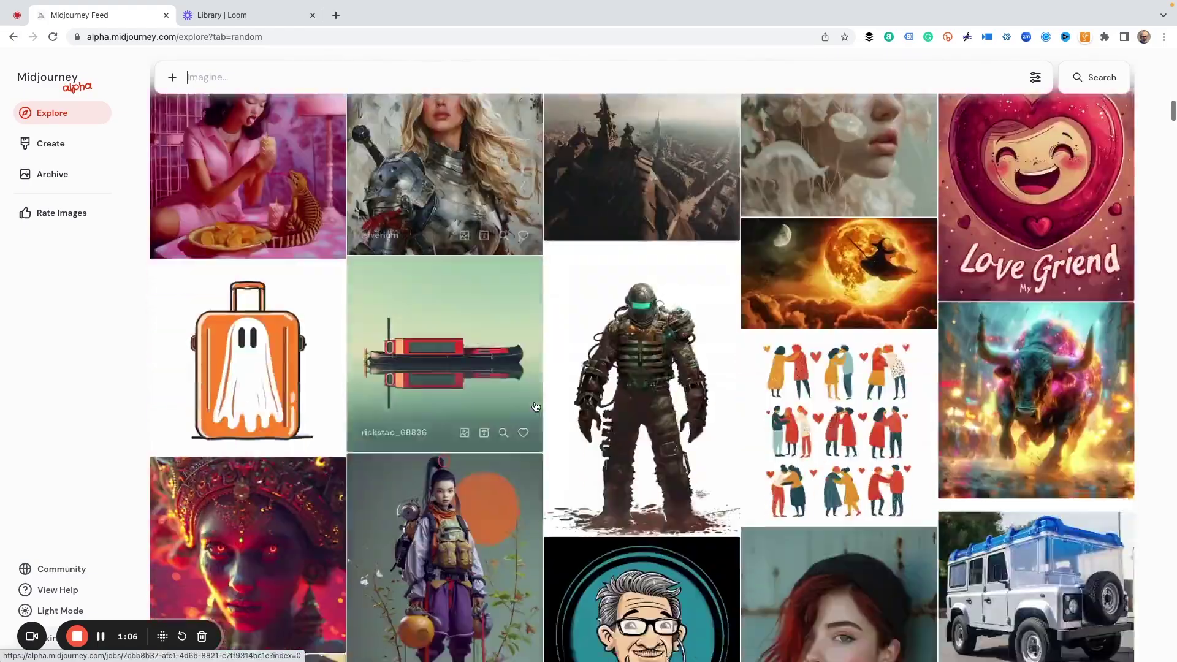
scroll(536, 407, "down", 6)
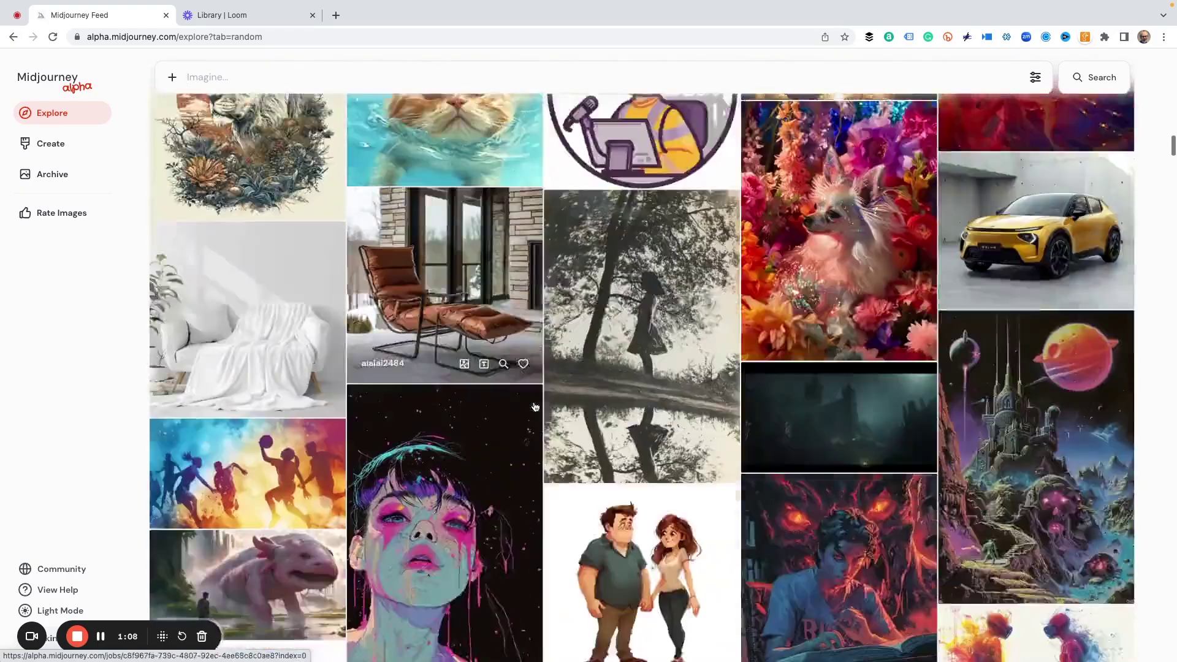
scroll(534, 407, "up", 10)
scroll(534, 408, "up", 20)
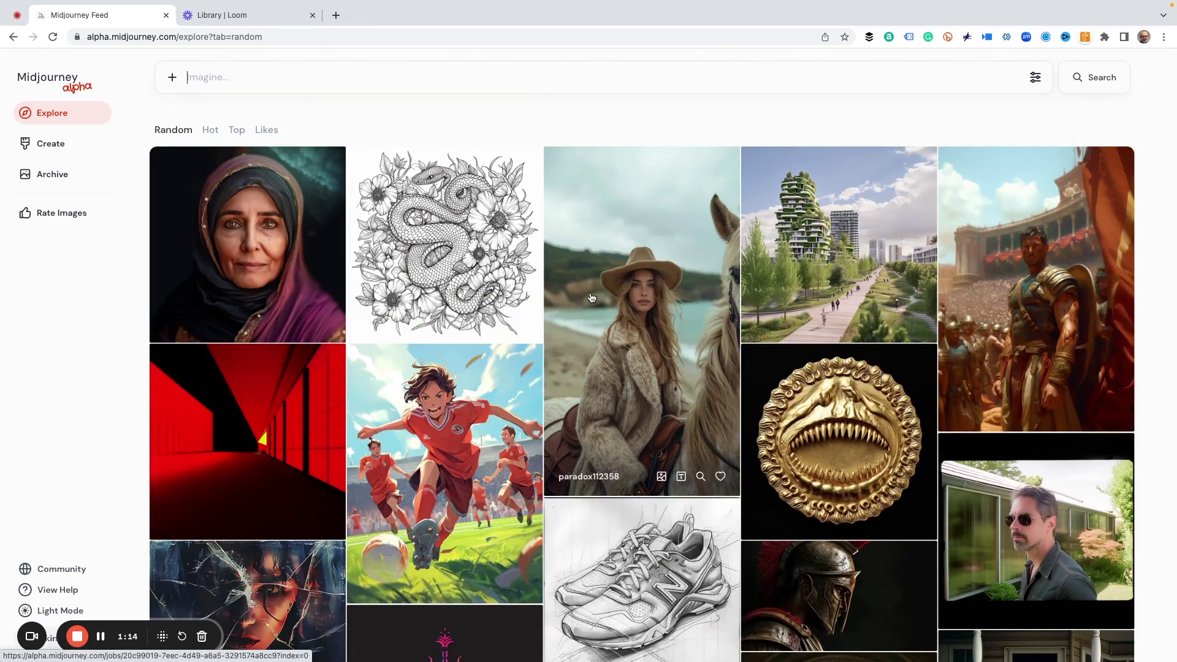
- Switch Explore to the Hot feed and scroll through it and back up
left_click(209, 132)
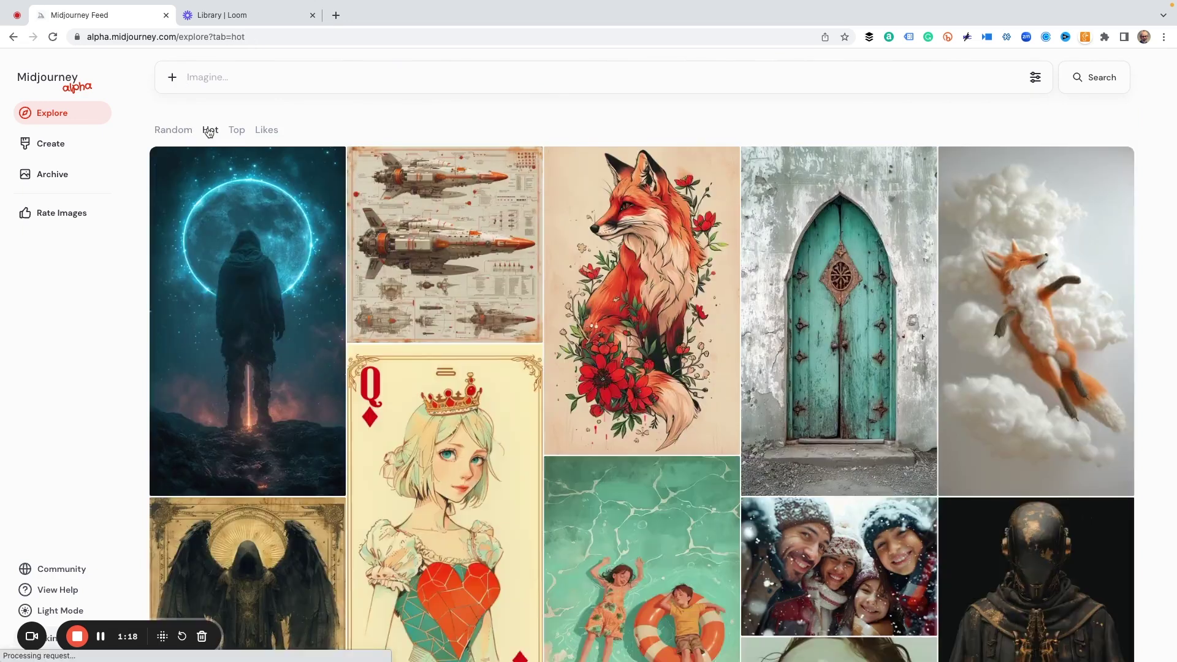
scroll(552, 272, "down", 8)
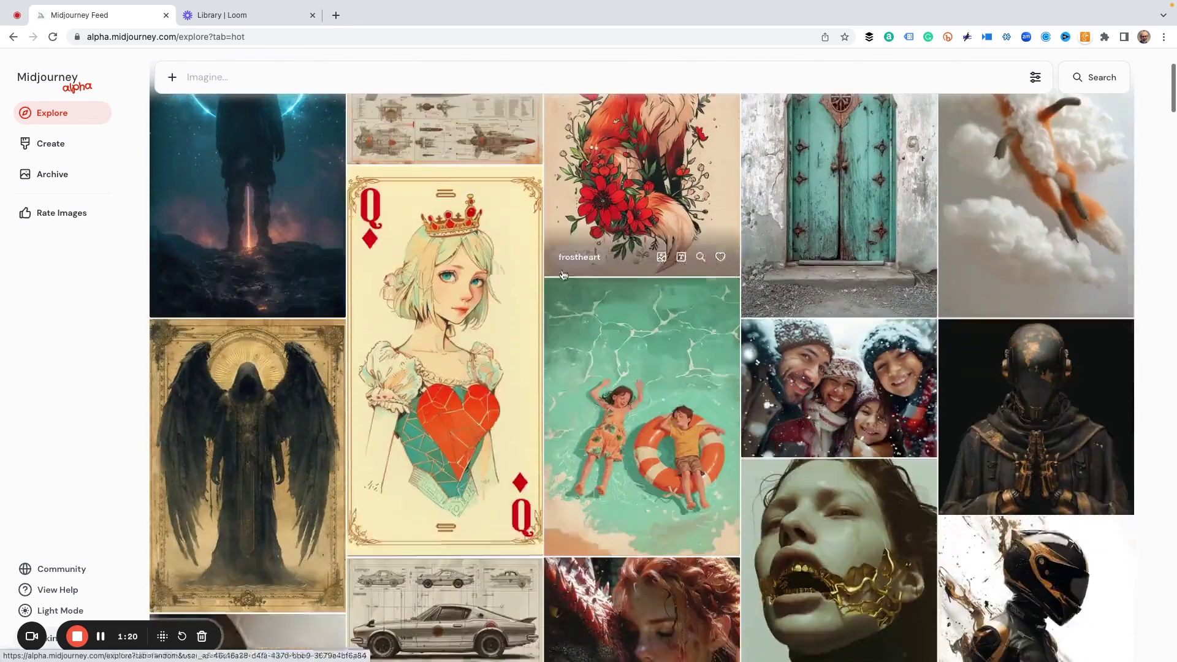
scroll(531, 275, "down", 5)
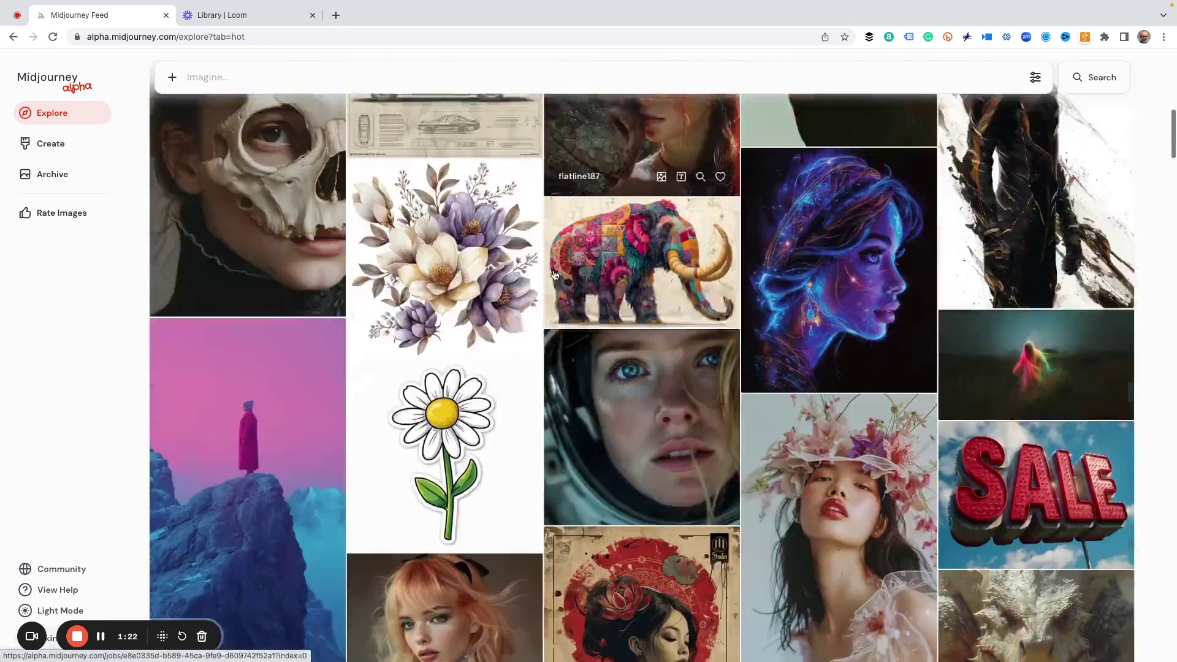
scroll(524, 274, "down", 6)
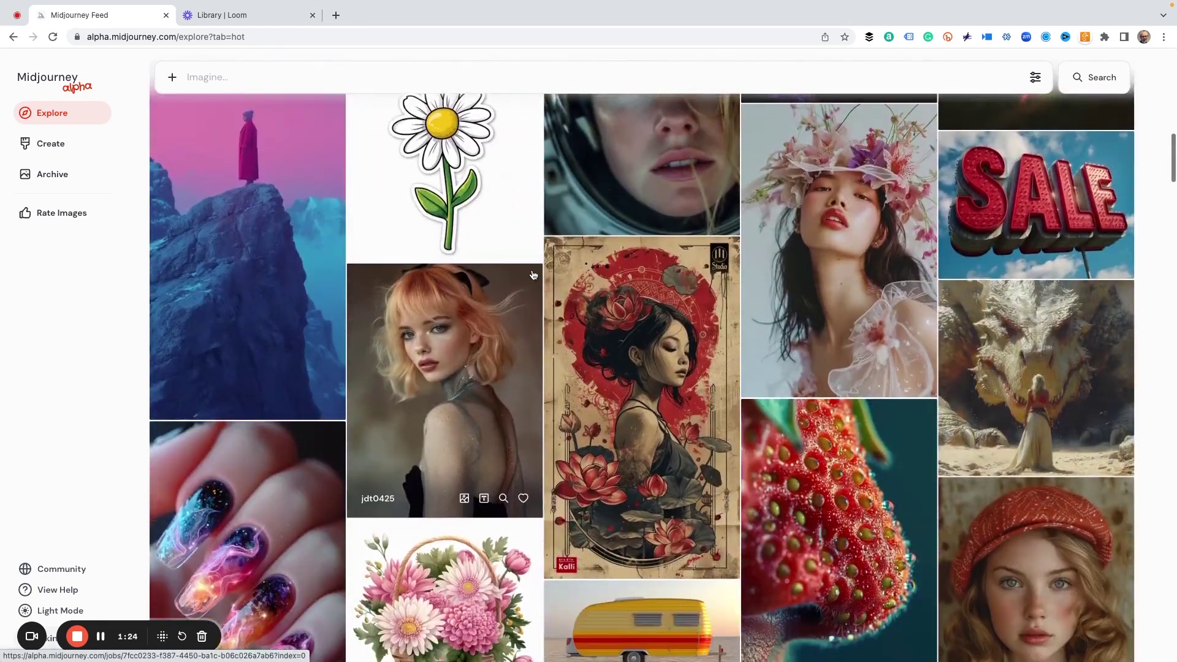
scroll(533, 275, "up", 7)
scroll(534, 276, "up", 10)
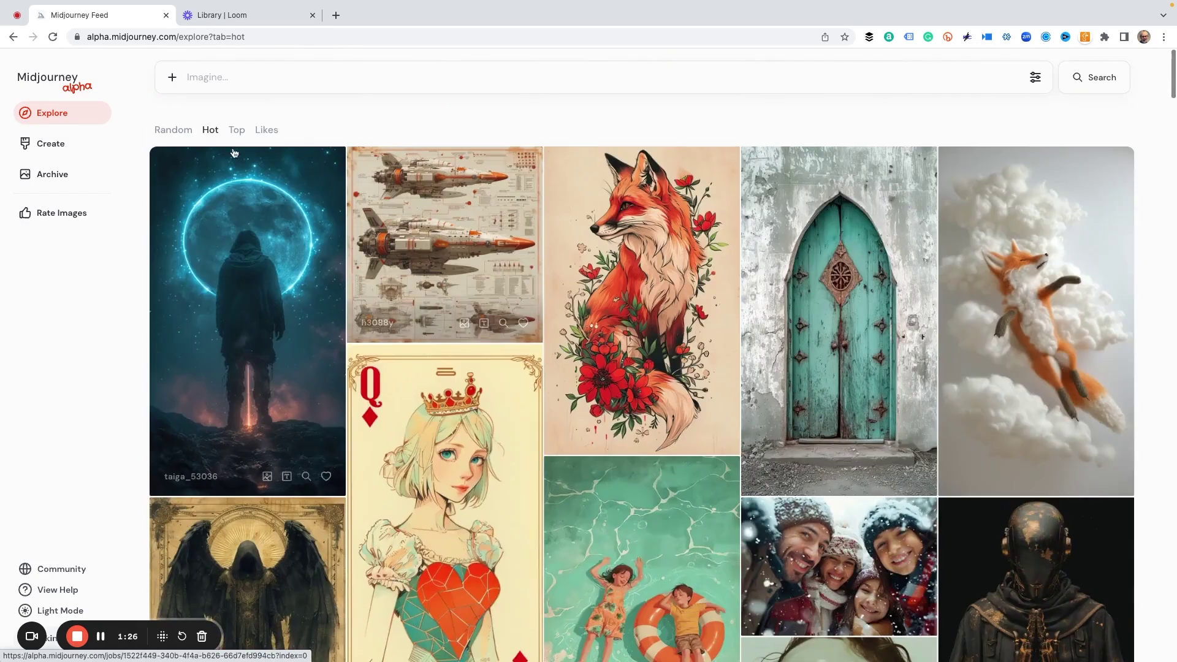
- Switch to the Top feed and scroll through its most popular images
left_click(237, 130)
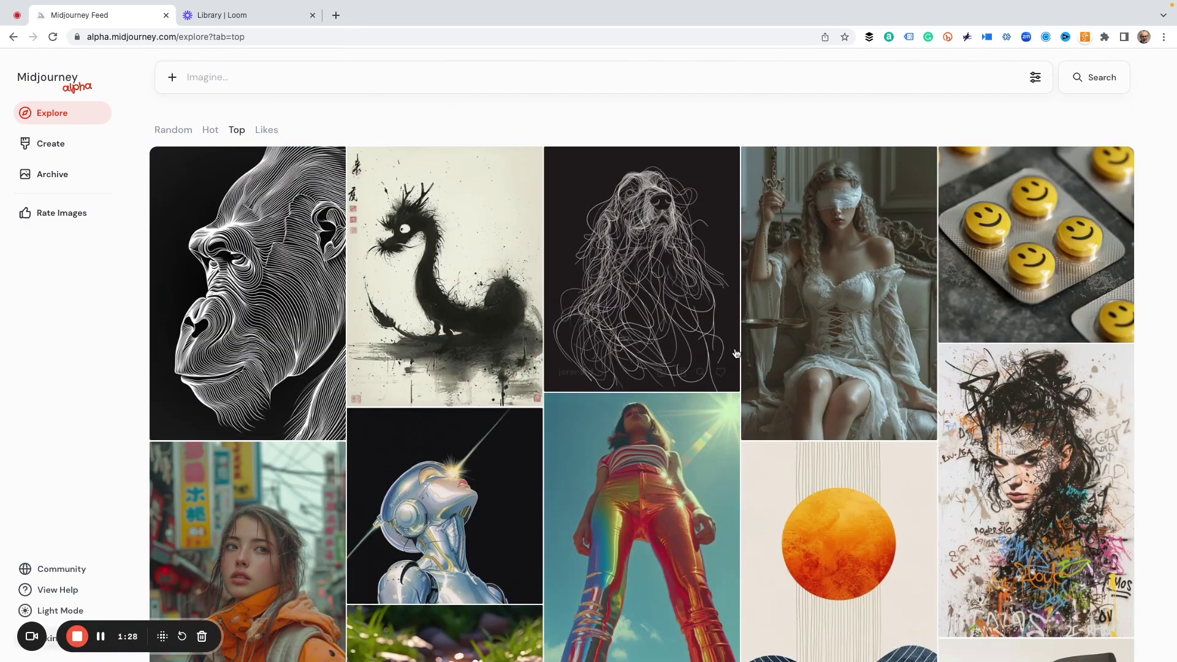
scroll(607, 319, "down", 5)
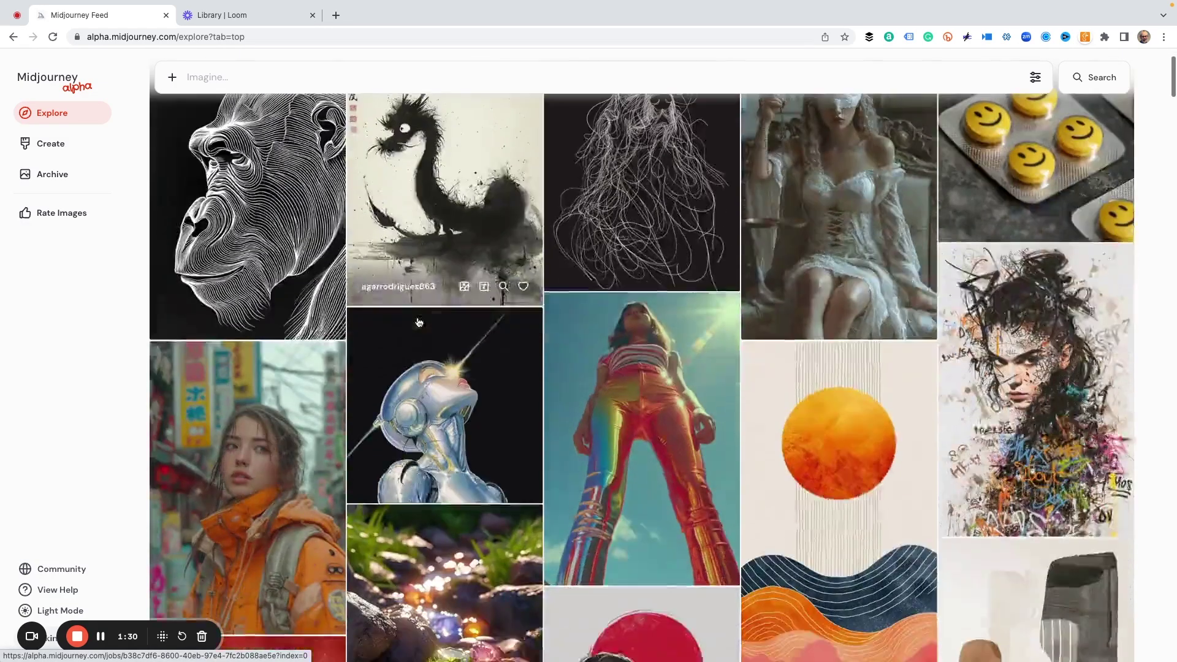
scroll(429, 282, "down", 5)
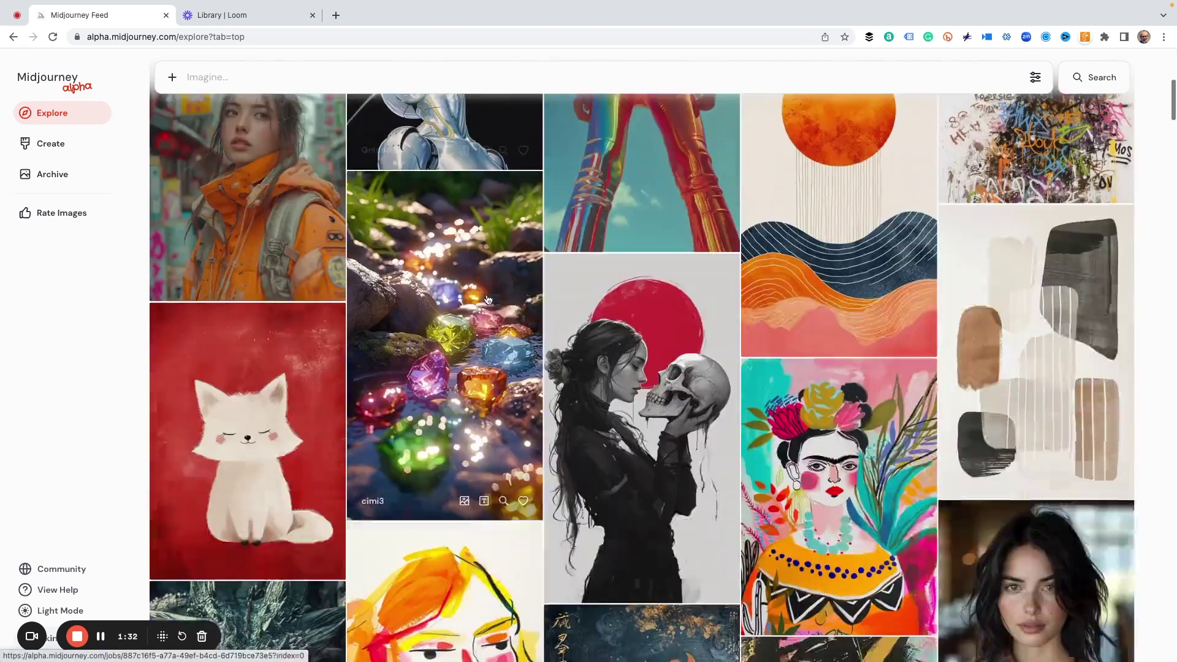
scroll(639, 296, "down", 7)
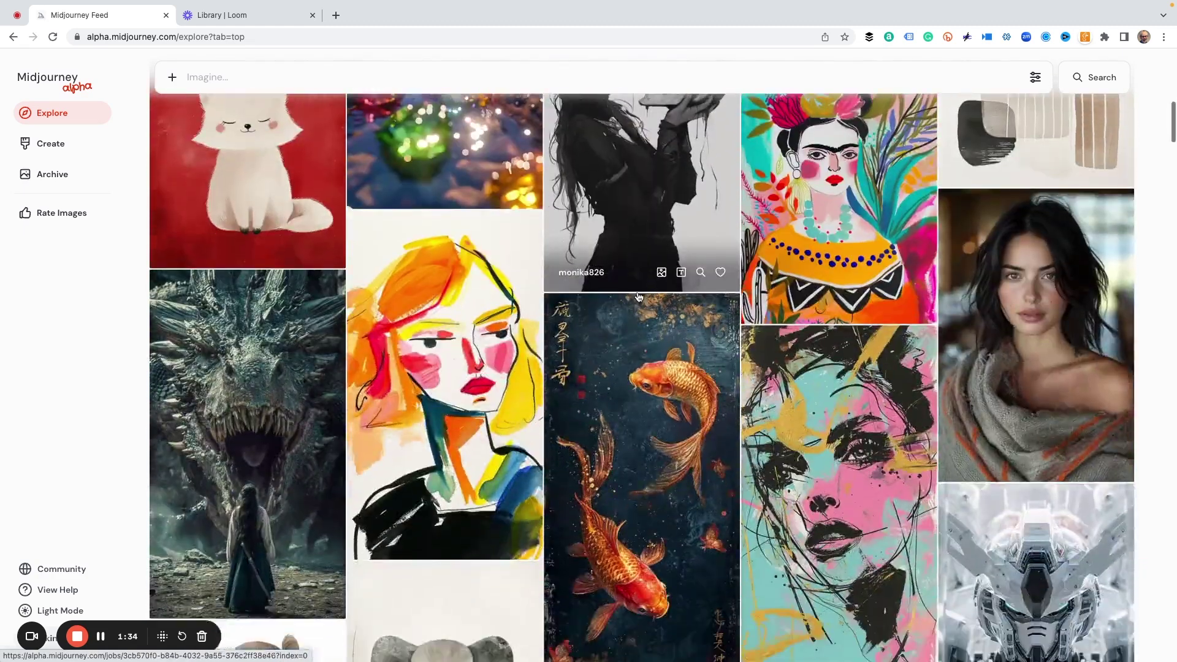
scroll(638, 297, "up", 17)
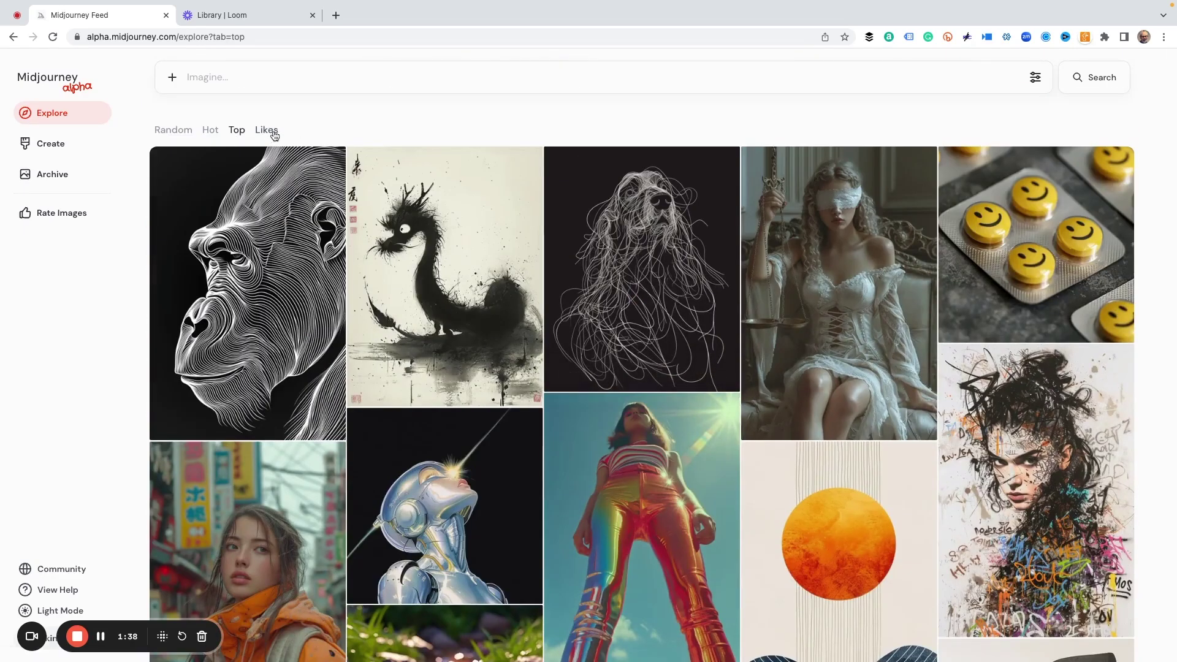
- Return to the Random feed, open the charcoal yin-yang koi fish image and copy its prompt
left_click(173, 131)
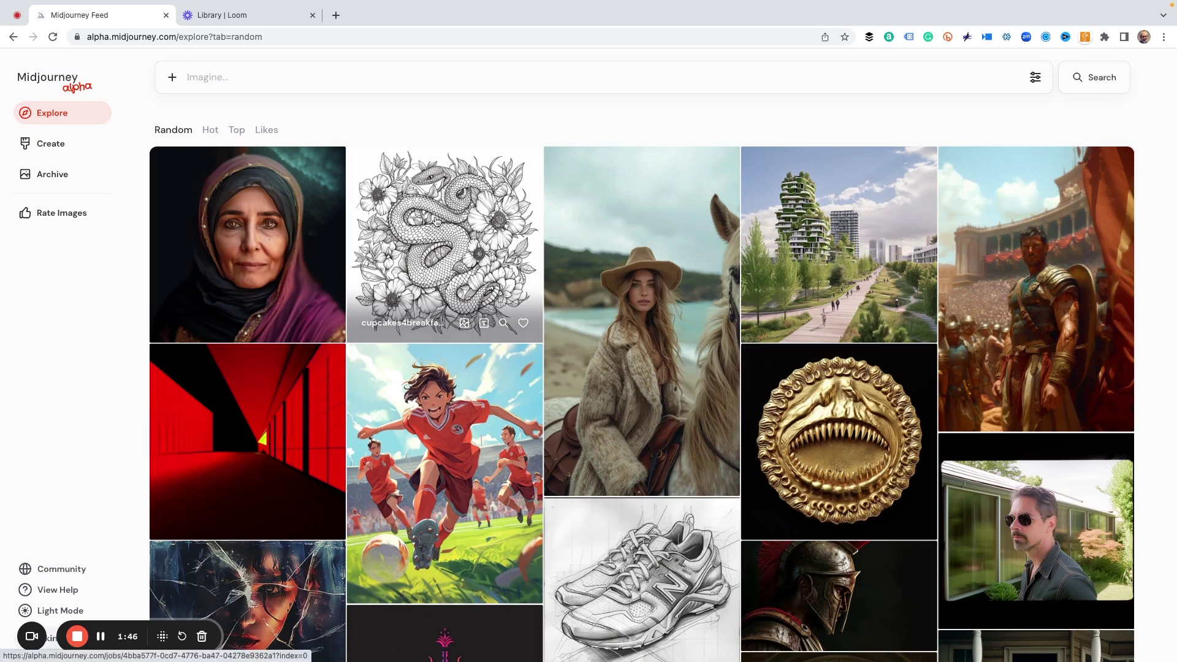
scroll(504, 221, "down", 8)
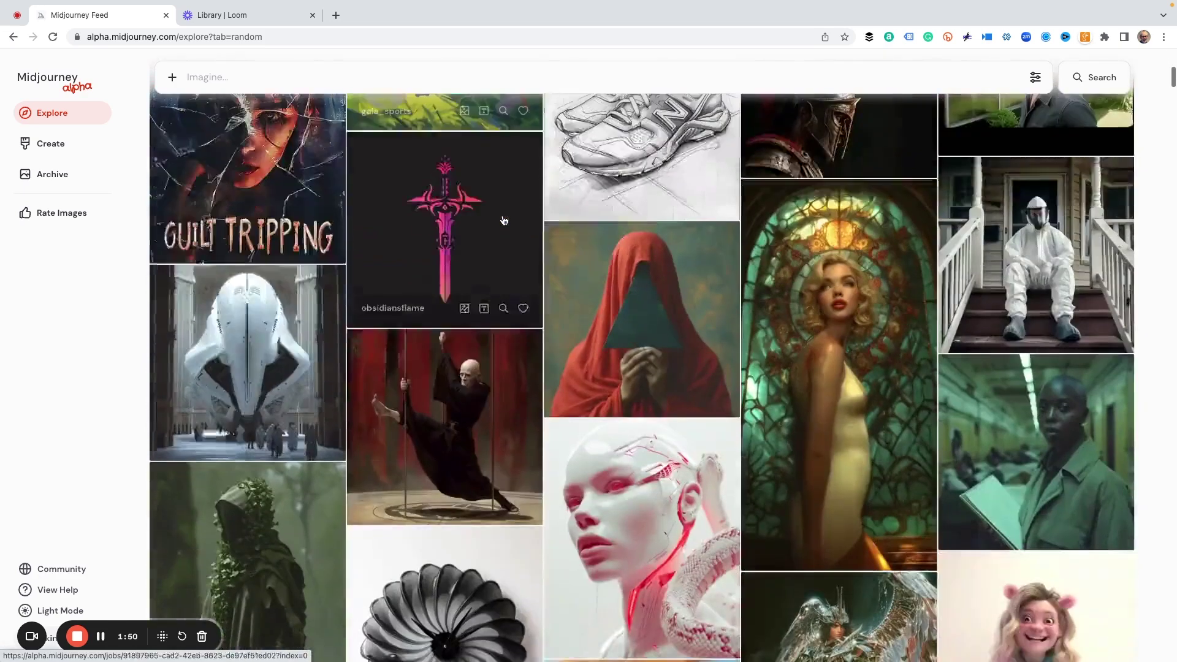
scroll(504, 221, "down", 20)
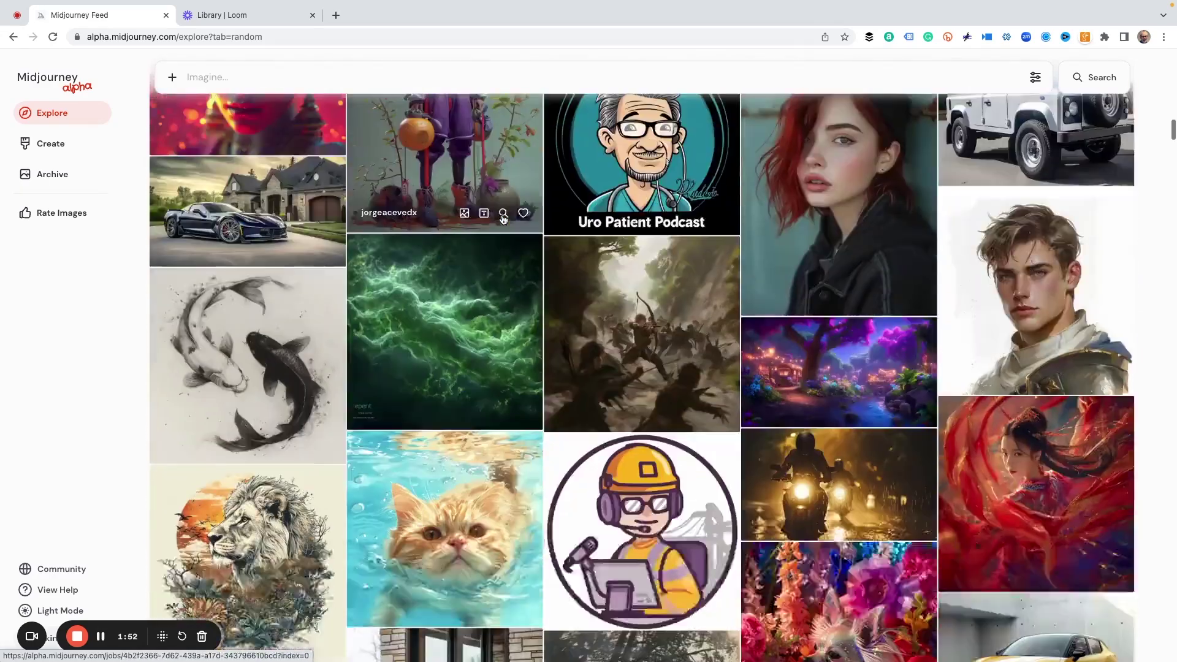
scroll(505, 220, "down", 2)
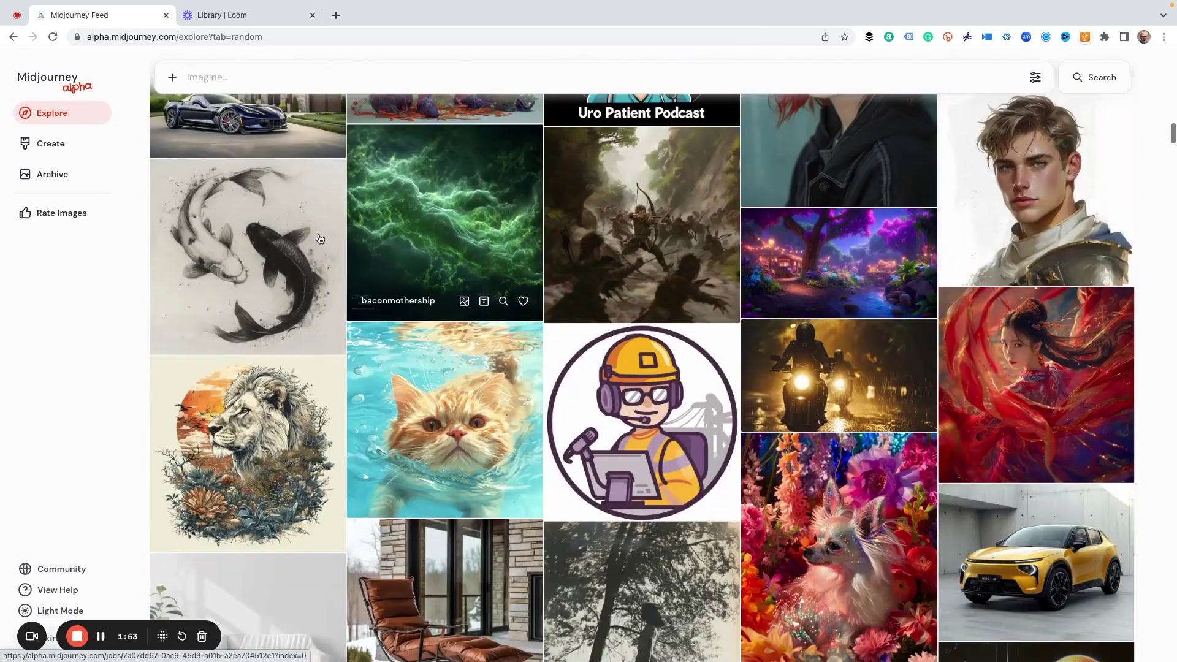
left_click(248, 256)
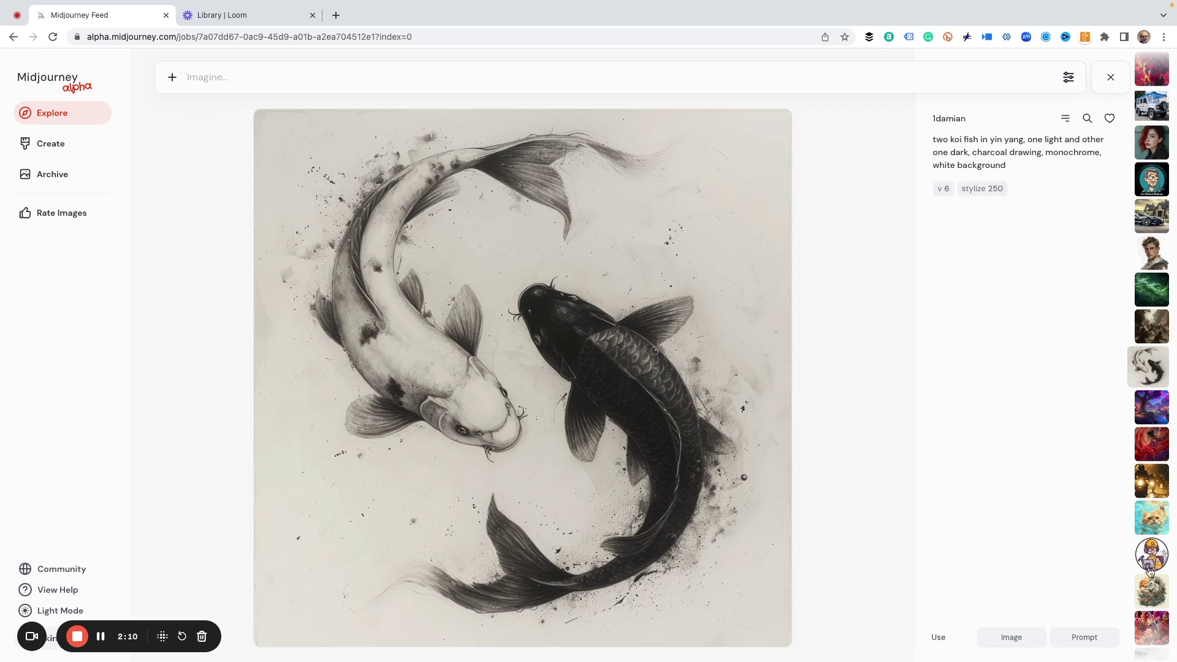
left_click(1084, 639)
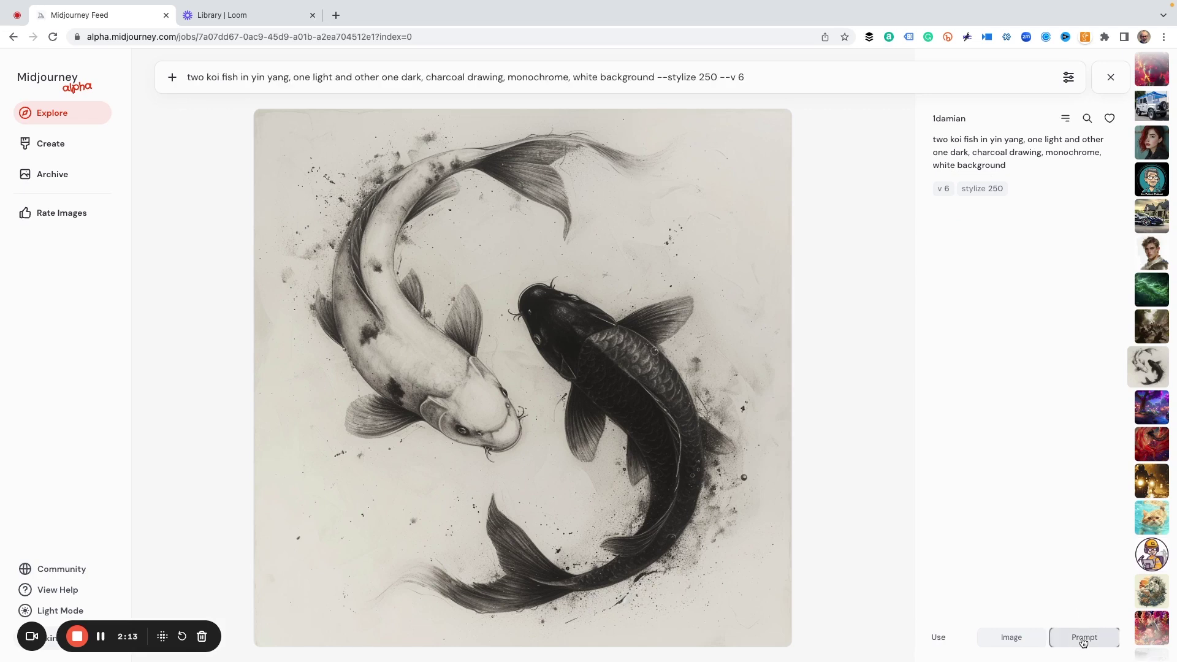
- On the Create page, delete the --stylize 250 --v 6 parameters from the koi prompt
left_click(59, 155)
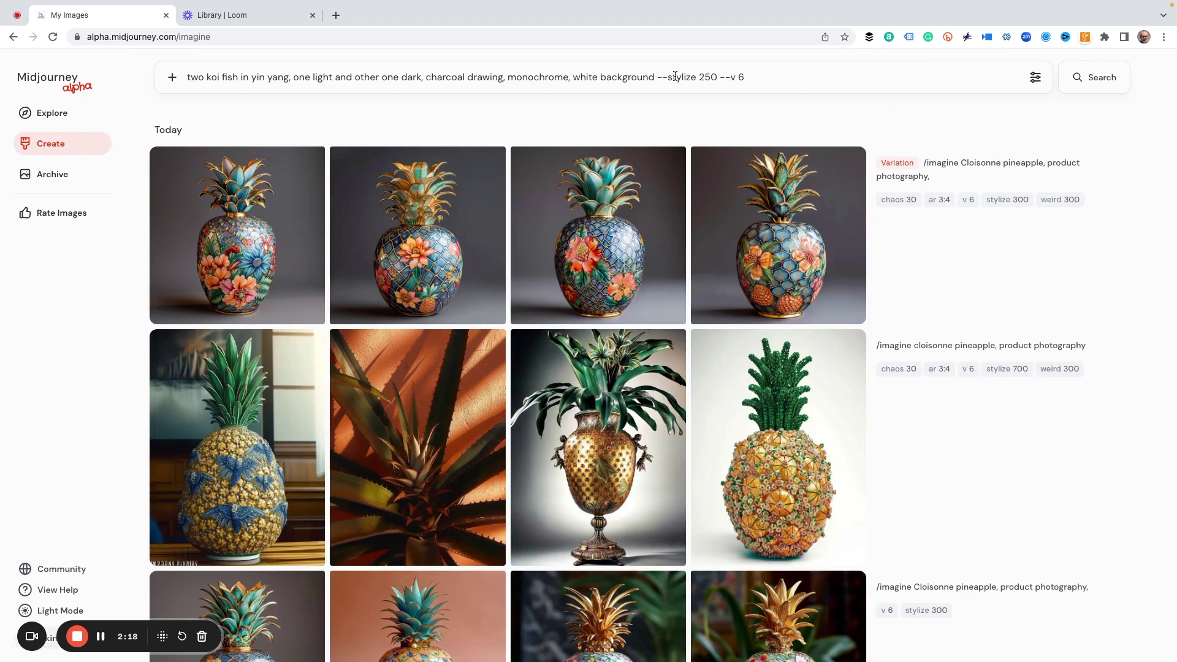
left_click_drag(657, 76, 795, 81)
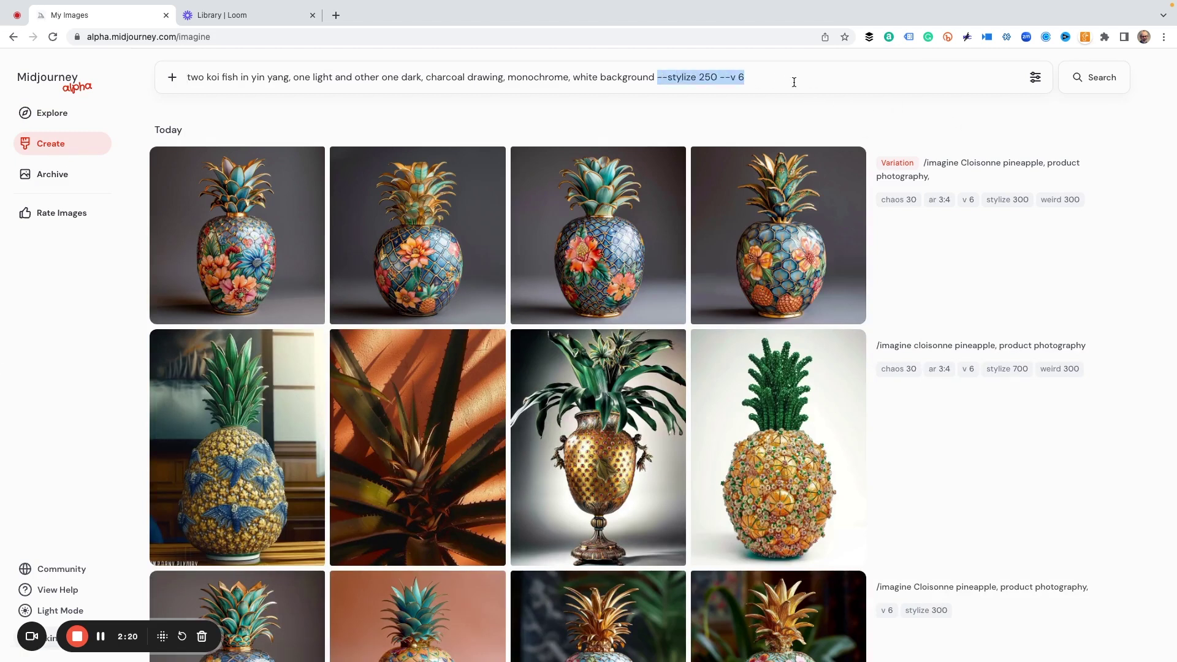
key("BackSpace")
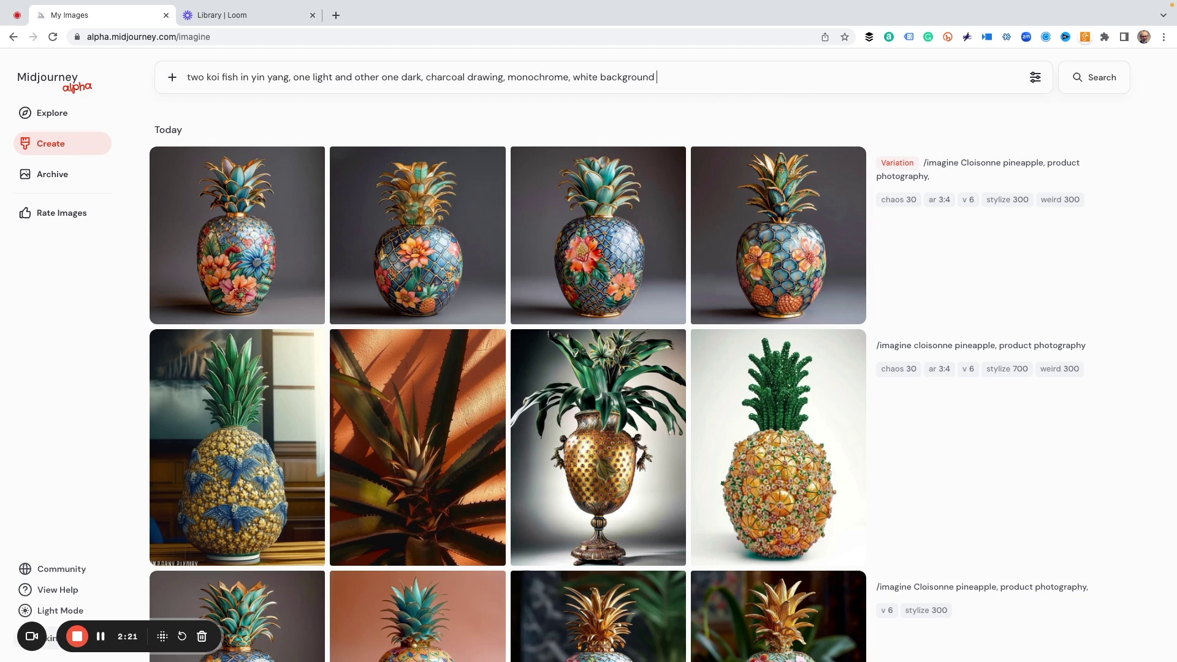
- In generation settings, try portrait 3:4 and landscape 4:3, then settle on square 1:1
left_click(1036, 78)
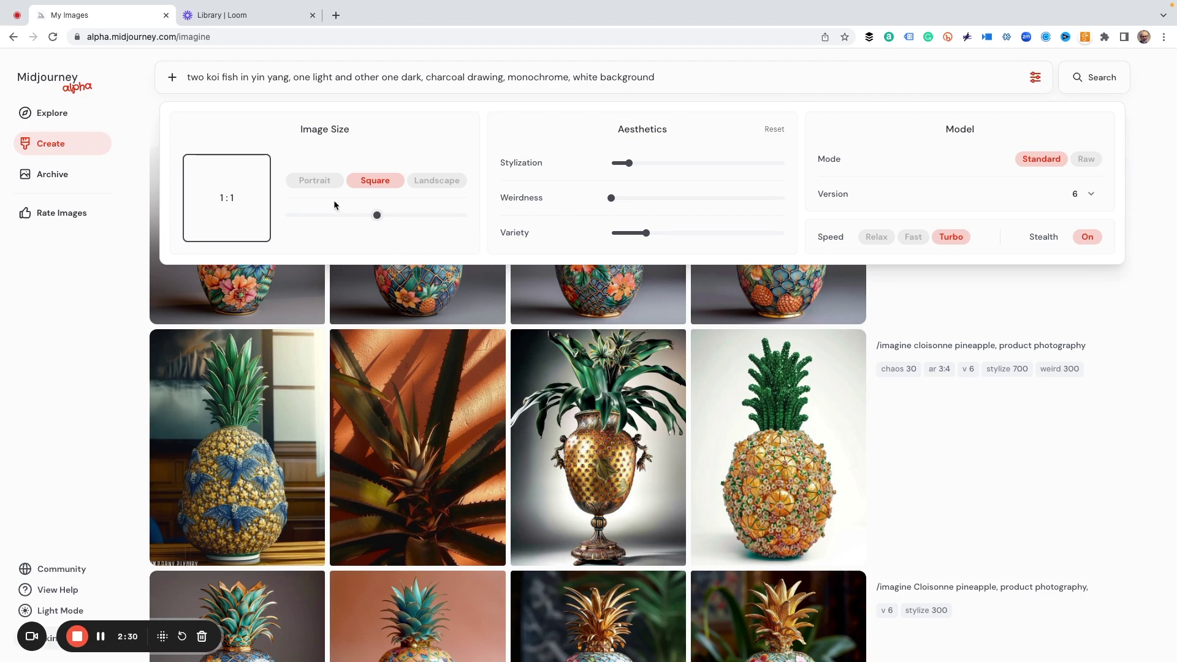
left_click(315, 182)
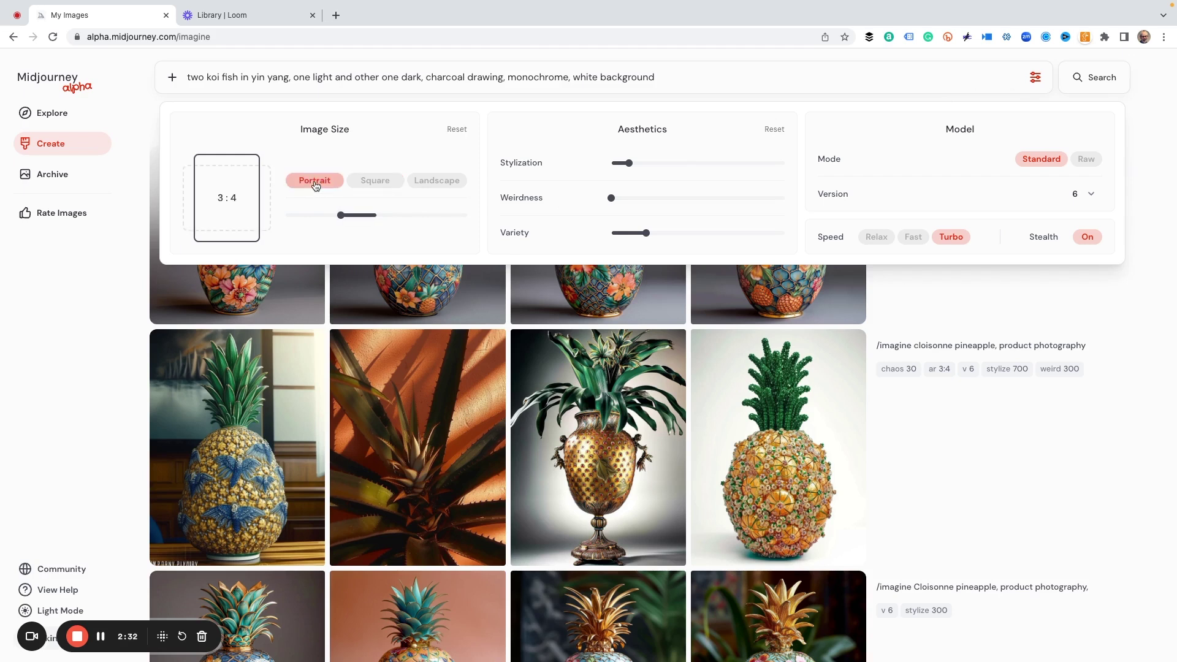
left_click(375, 182)
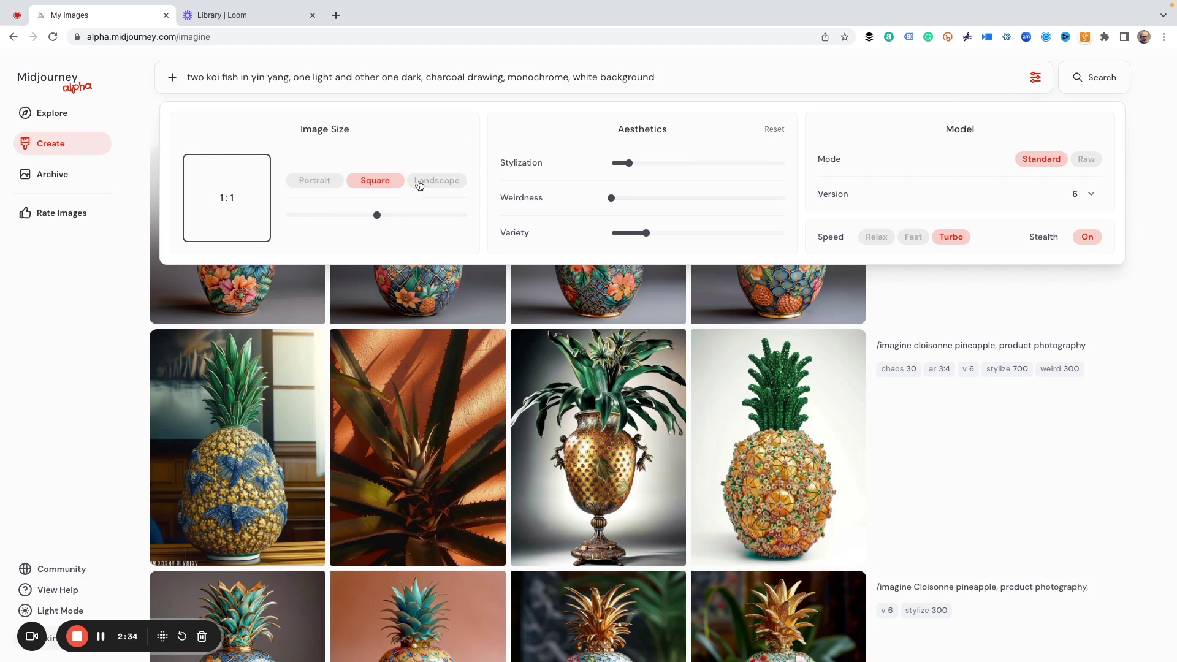
left_click(431, 184)
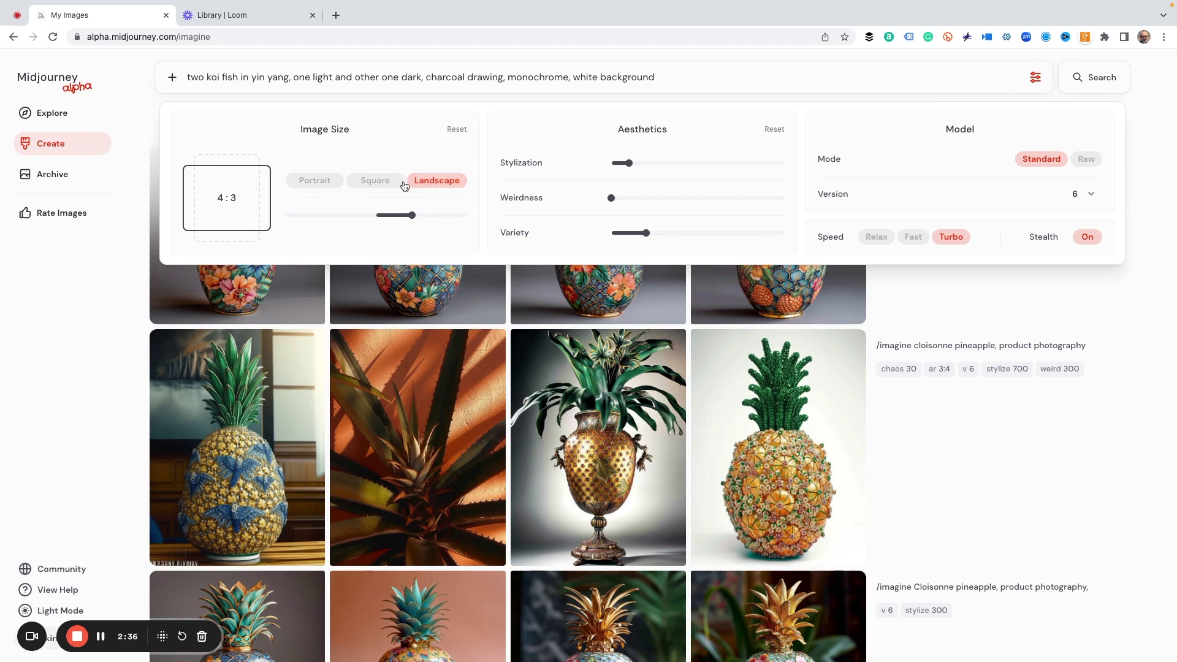
left_click(384, 182)
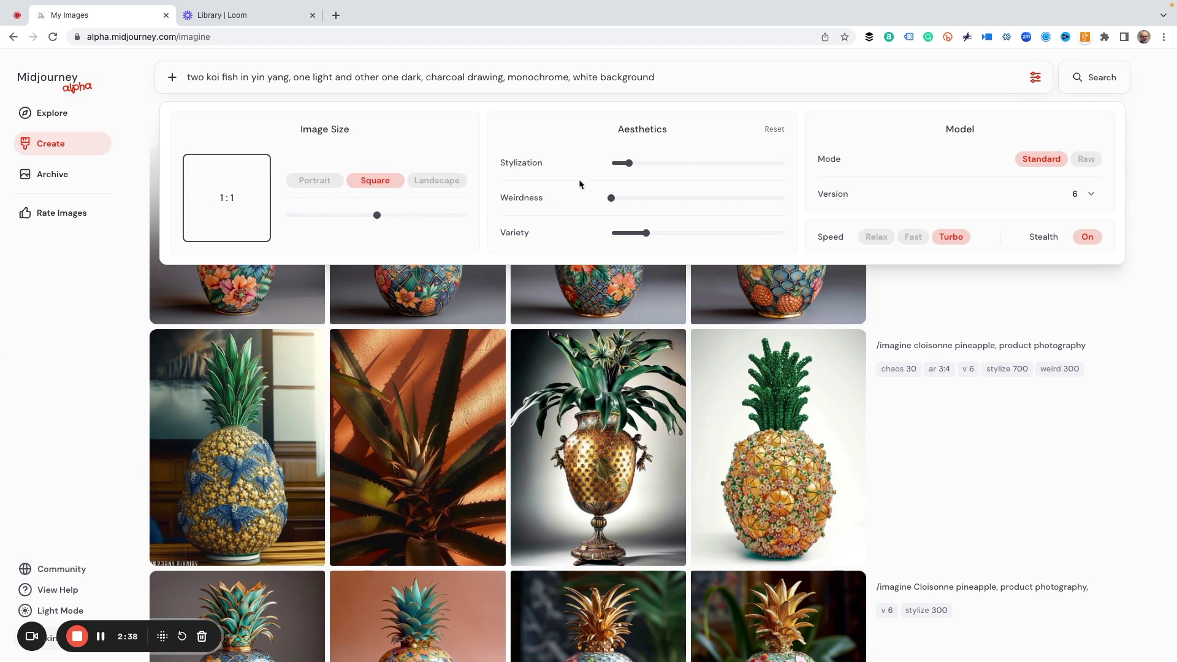
- Test the Stylization and Weirdness sliders, raise Variety to 30, and submit the koi prompt
mouse_move(644, 166)
left_click_drag(630, 166, 791, 170)
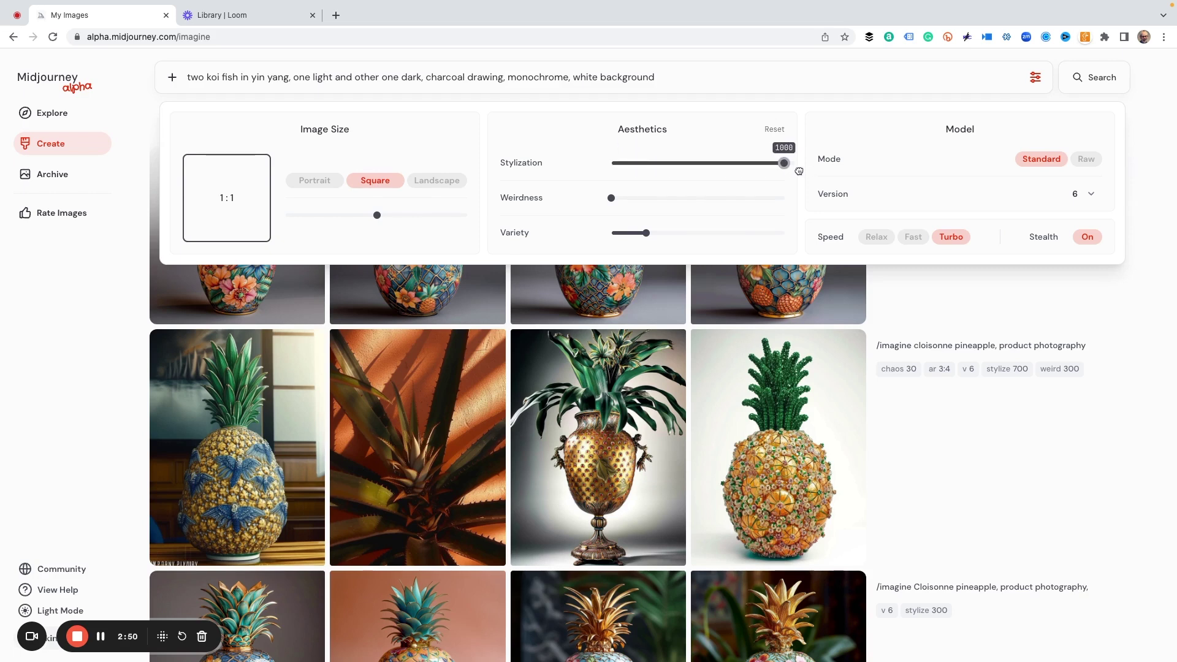
left_click_drag(791, 170, 632, 167)
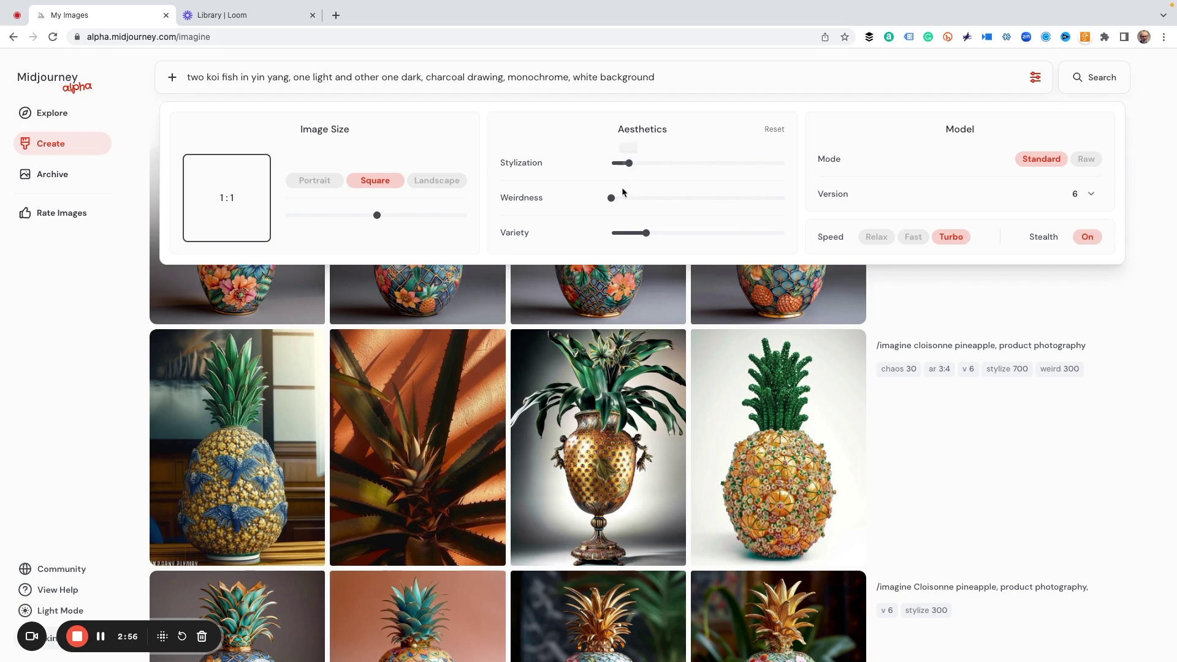
mouse_move(610, 203)
mouse_move(611, 203)
left_mouse_down()
mouse_move(811, 200)
mouse_move(583, 202)
mouse_move(599, 205)
left_mouse_up()
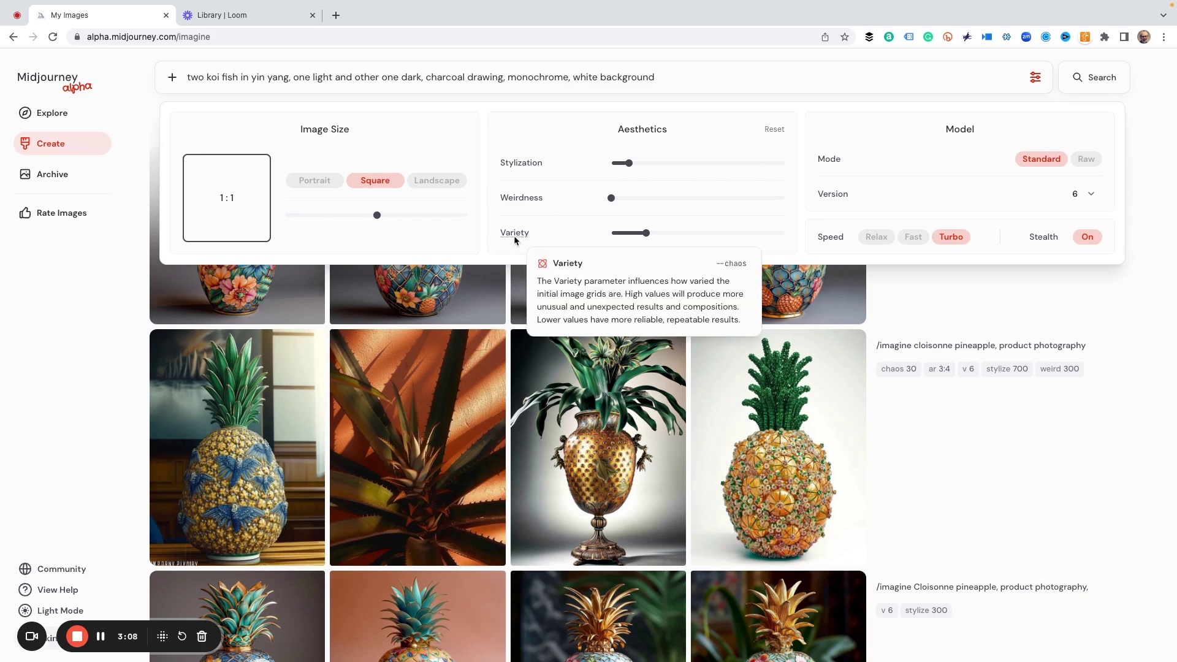
mouse_move(647, 234)
mouse_move(649, 236)
left_mouse_down()
mouse_move(612, 234)
mouse_move(819, 237)
mouse_move(576, 237)
mouse_move(660, 241)
left_mouse_up()
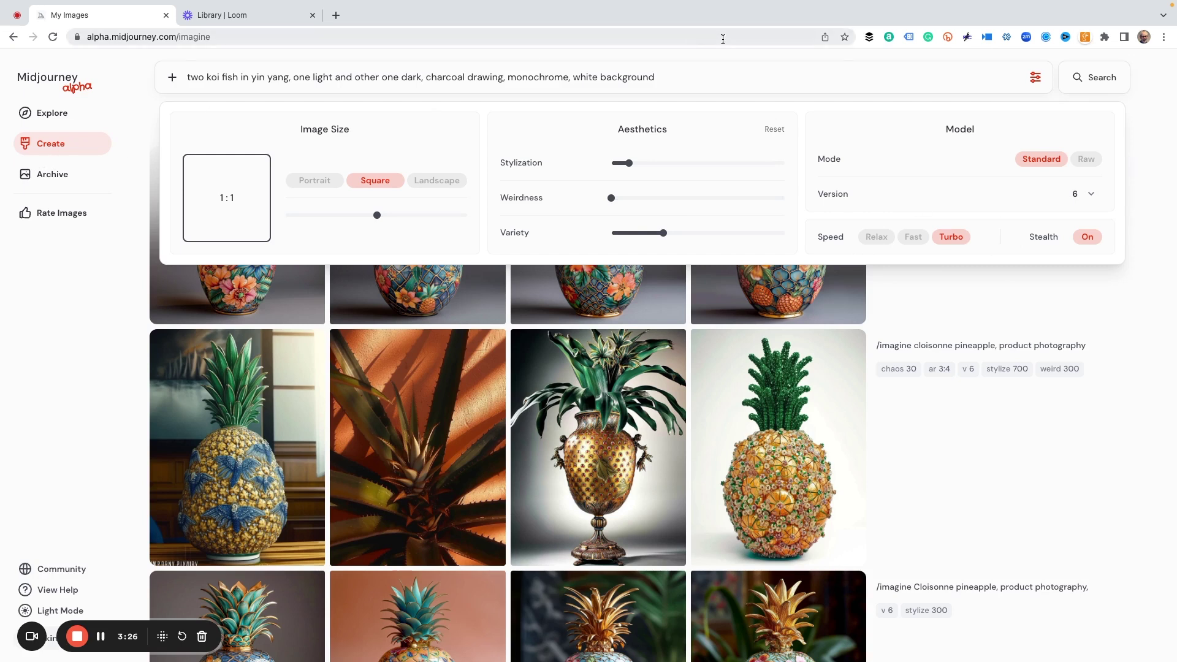
left_click(682, 78)
key("Return")
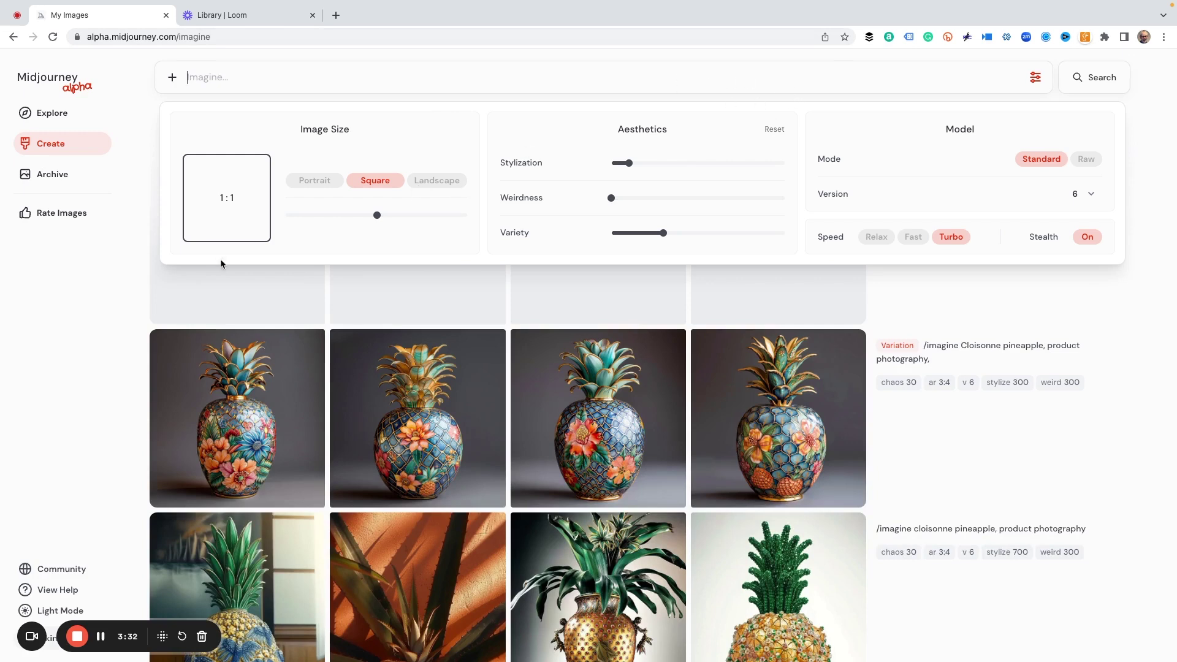
- Close the settings panel and let the four charcoal koi images finish rendering
left_click(69, 282)
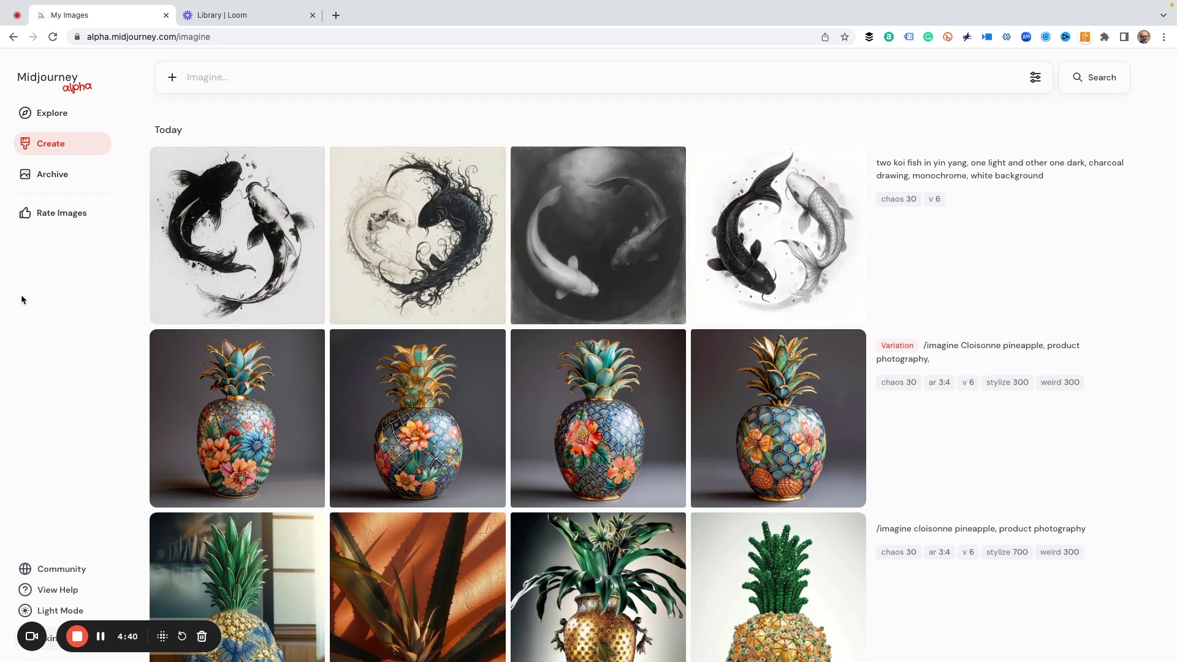
- Launch Vary Subtle and Vary Strong on the first koi image, then open it in full view
mouse_move(197, 268)
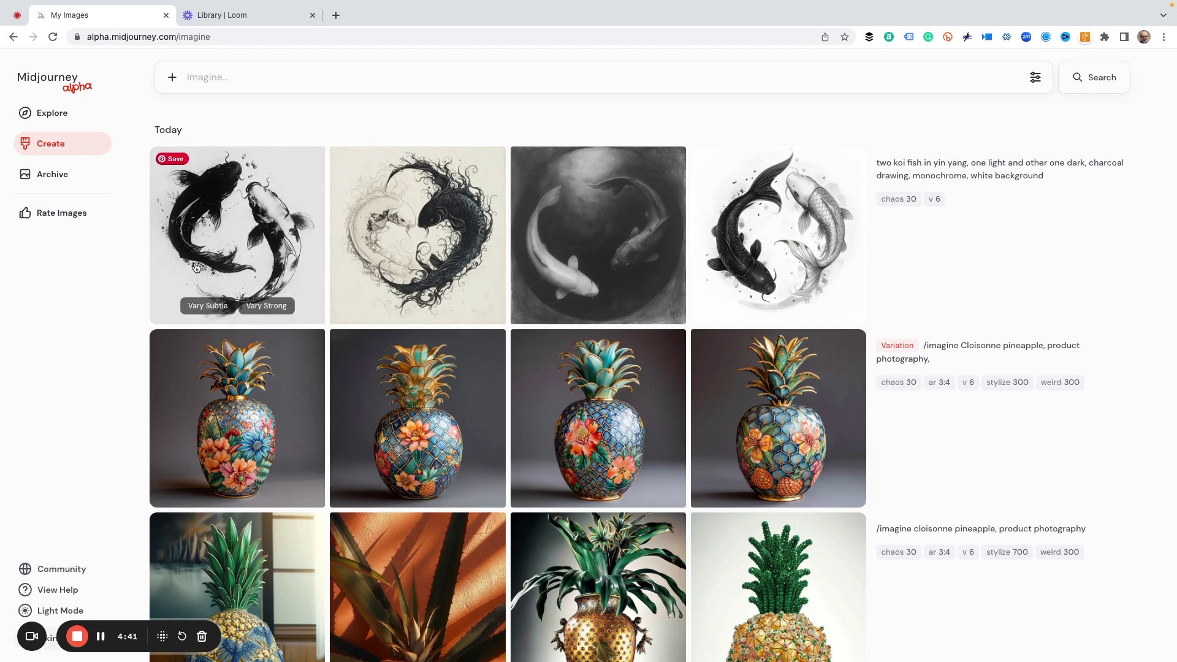
left_click(214, 310)
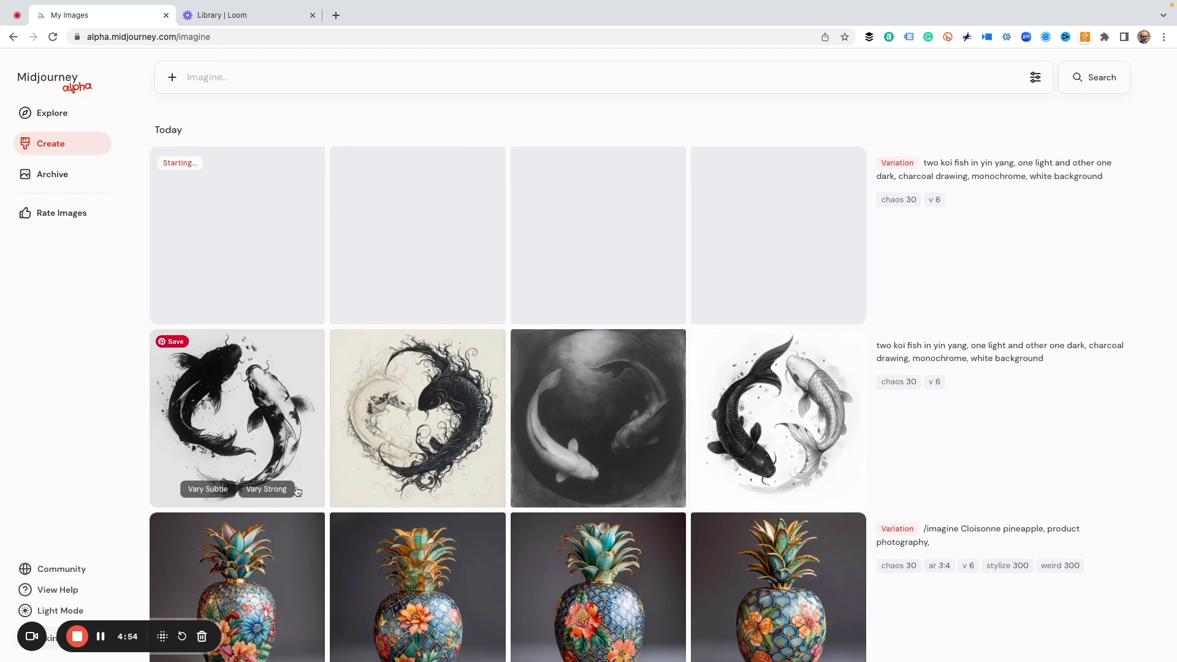
left_click(277, 488)
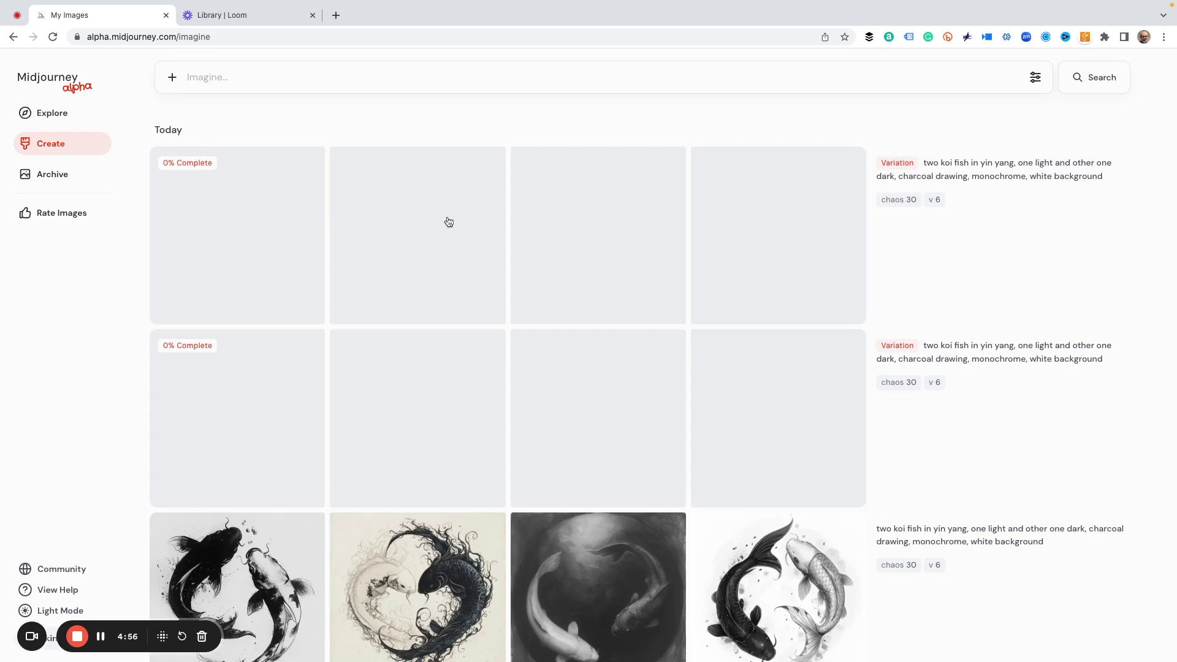
scroll(366, 286, "down", 2)
scroll(366, 286, "down", 2)
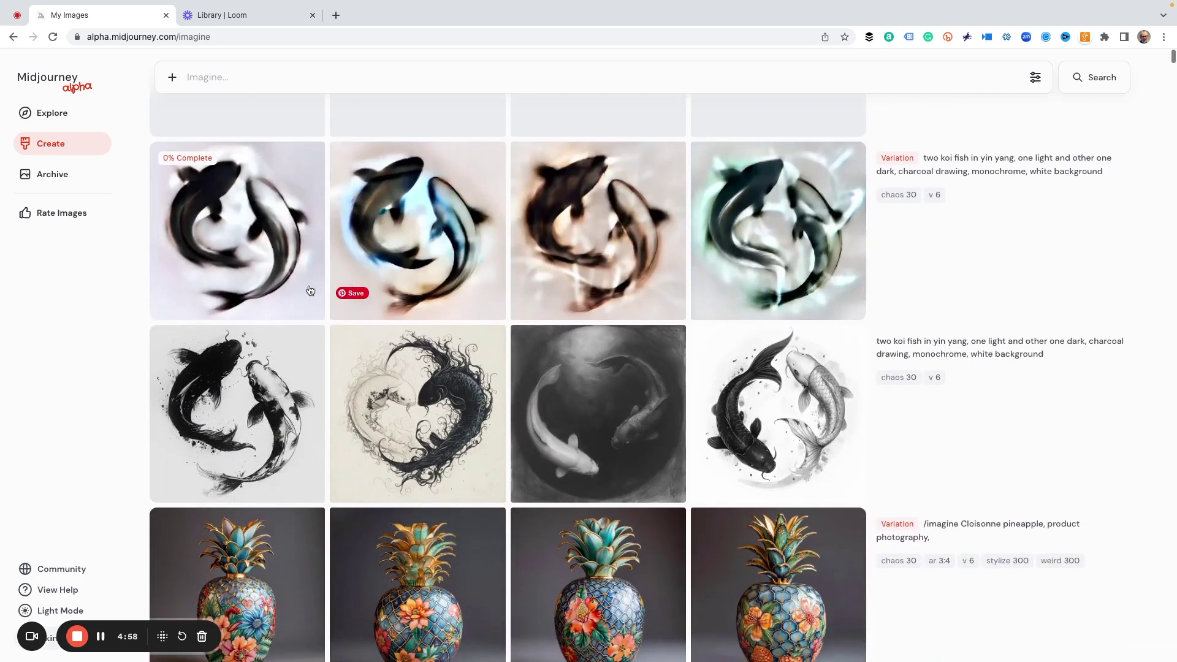
mouse_move(276, 277)
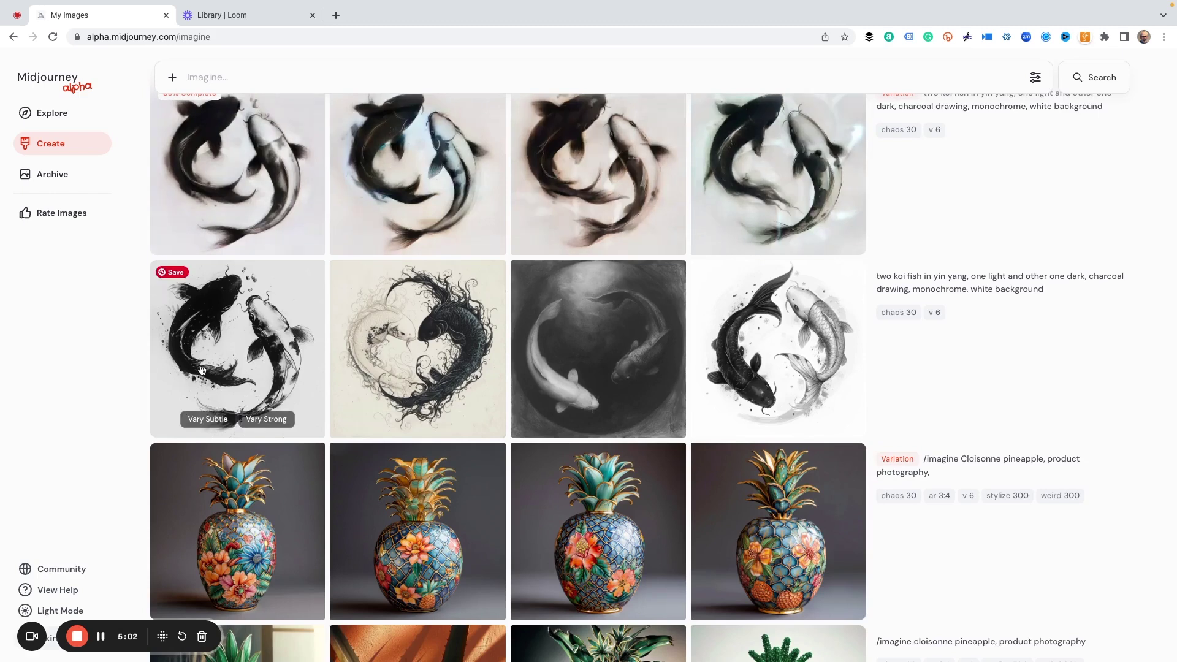
left_click(232, 358)
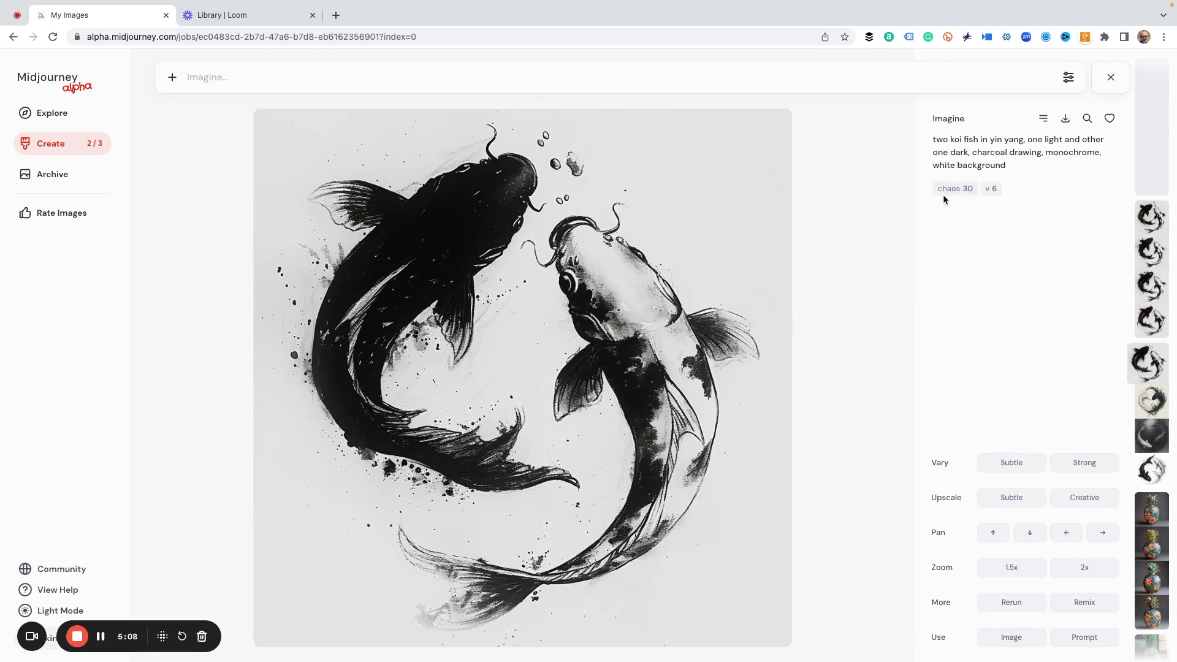
- Browse the koi images with arrow keys, return to the original first image and queue Vary Subtle
key("Down")
key("Down")
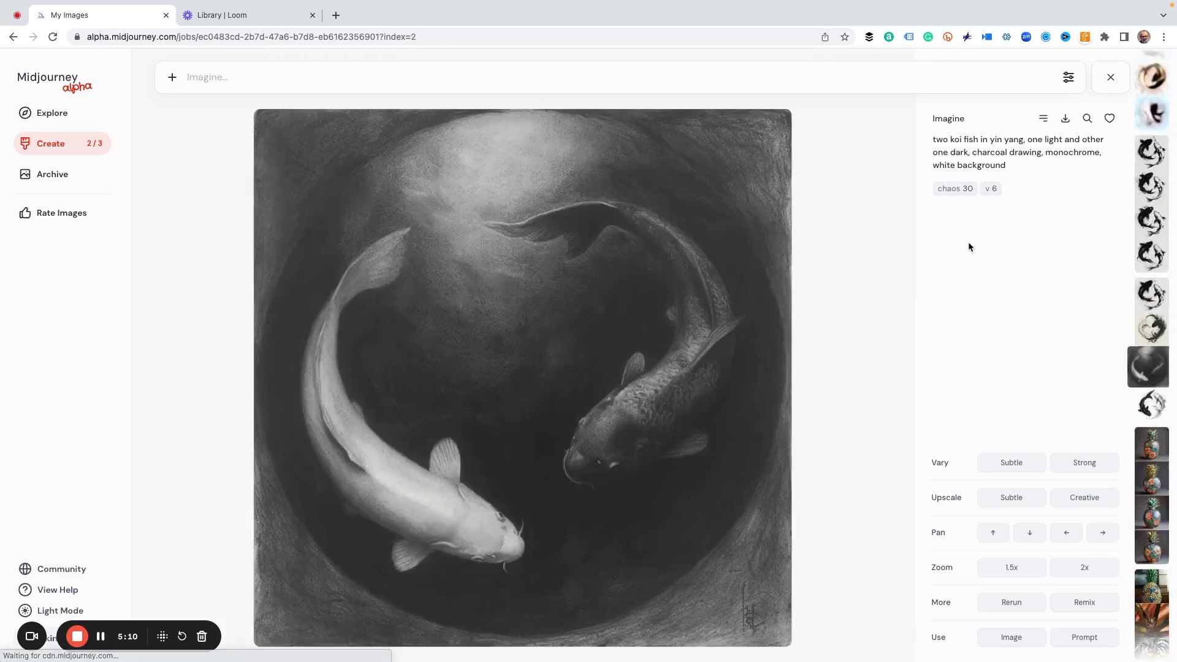
key("Down")
key("Down")
key("Up")
key("Up")
key("Up")
key("Up")
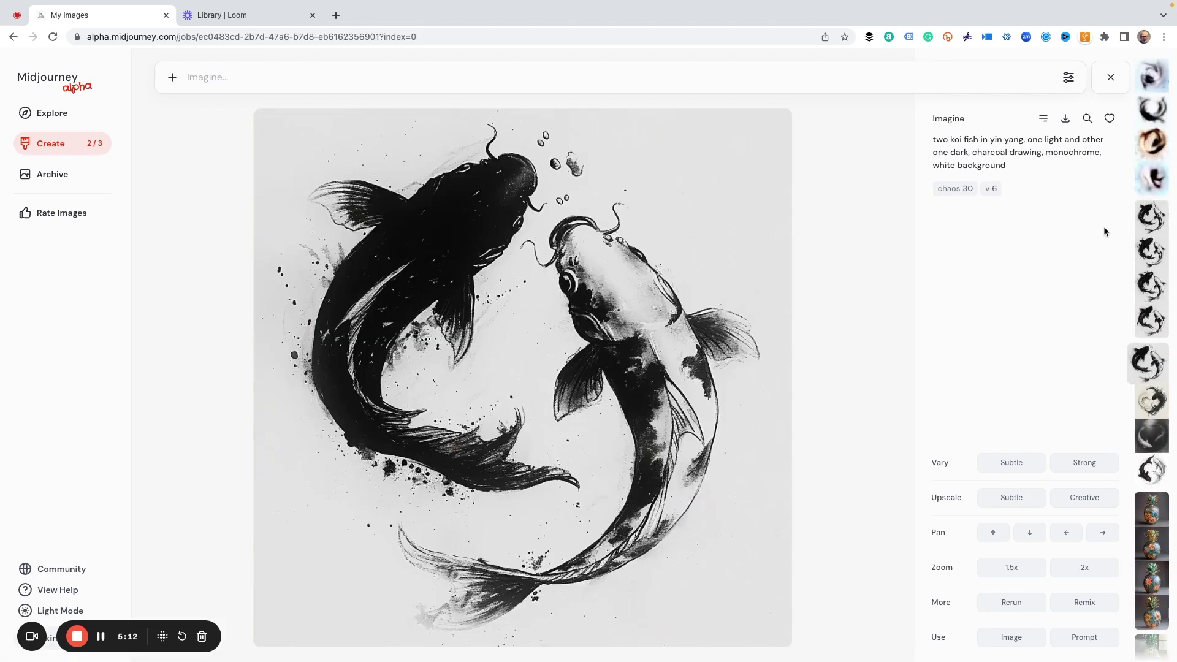
key("Up")
key("Up")
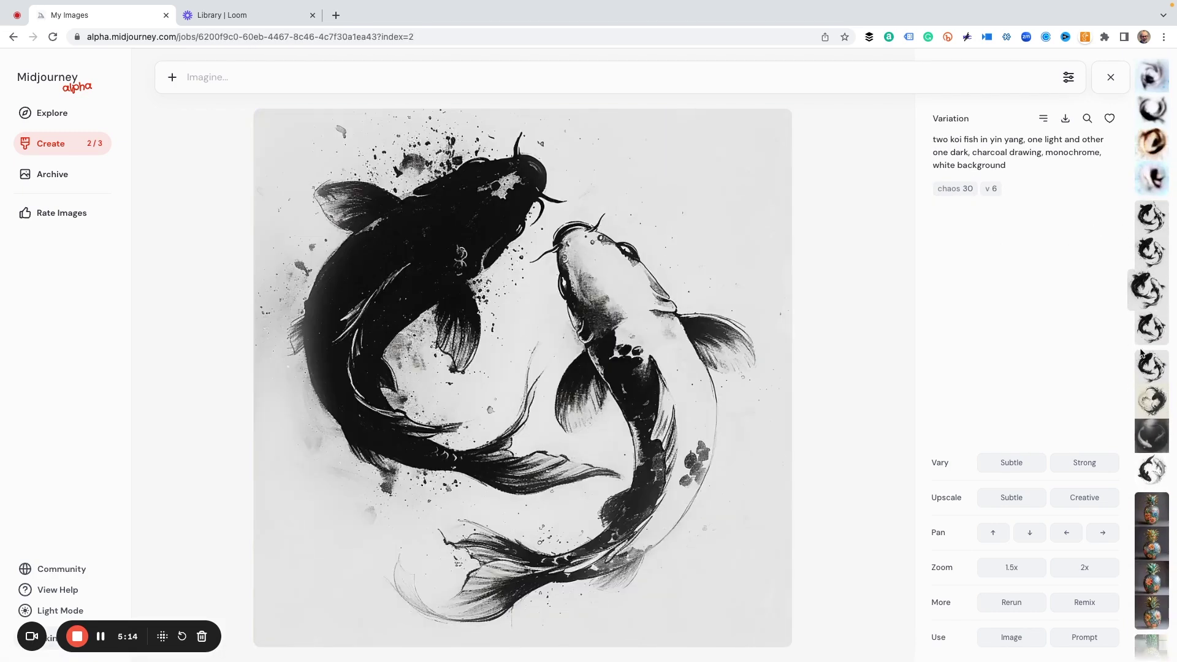
left_click(1156, 371)
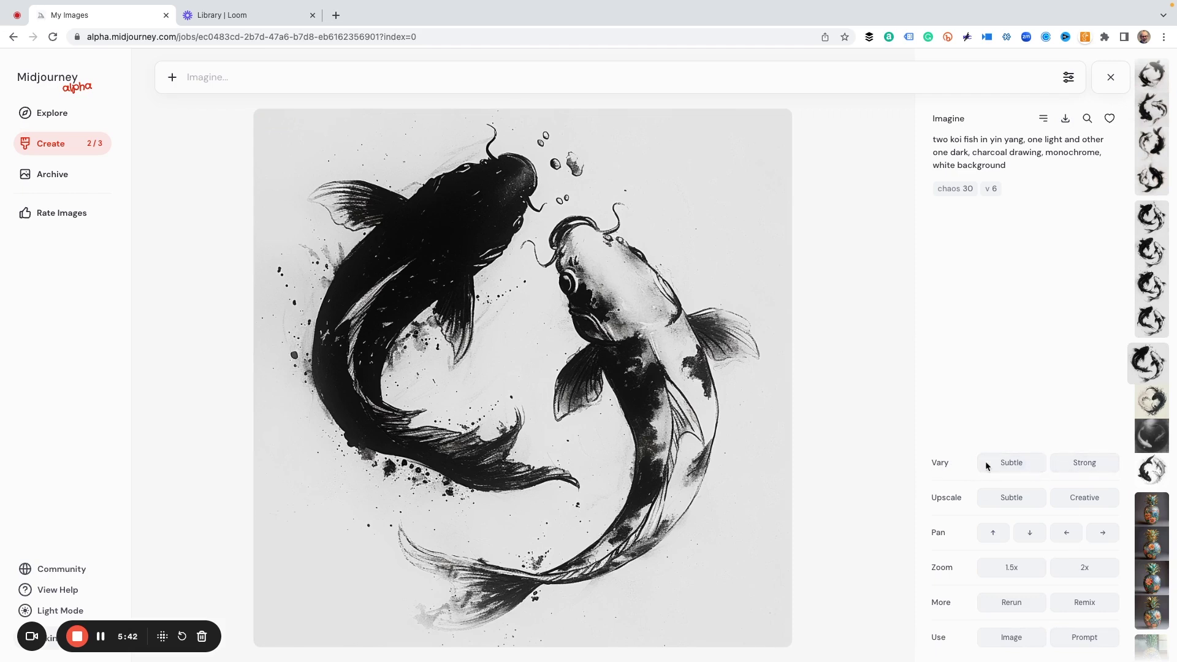
left_click(1021, 463)
- Remix the first koi image with 'orange highlight,' inserted before 'monochrome', then return to Create
left_click(1084, 604)
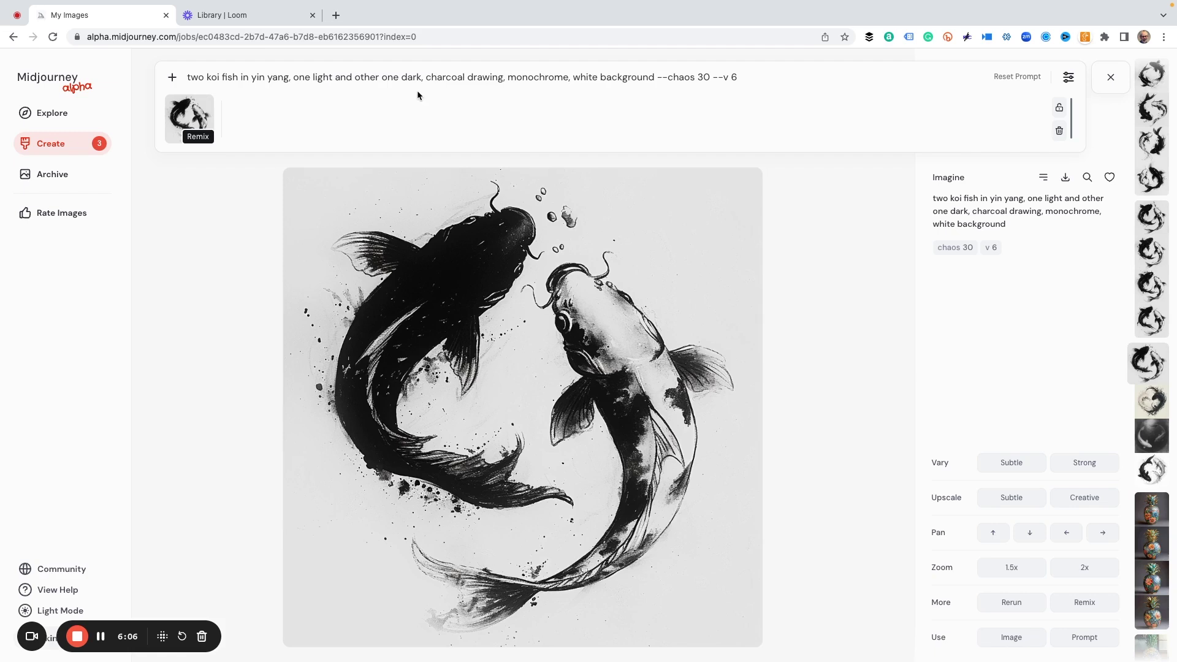
left_click(508, 78)
type("orange ")
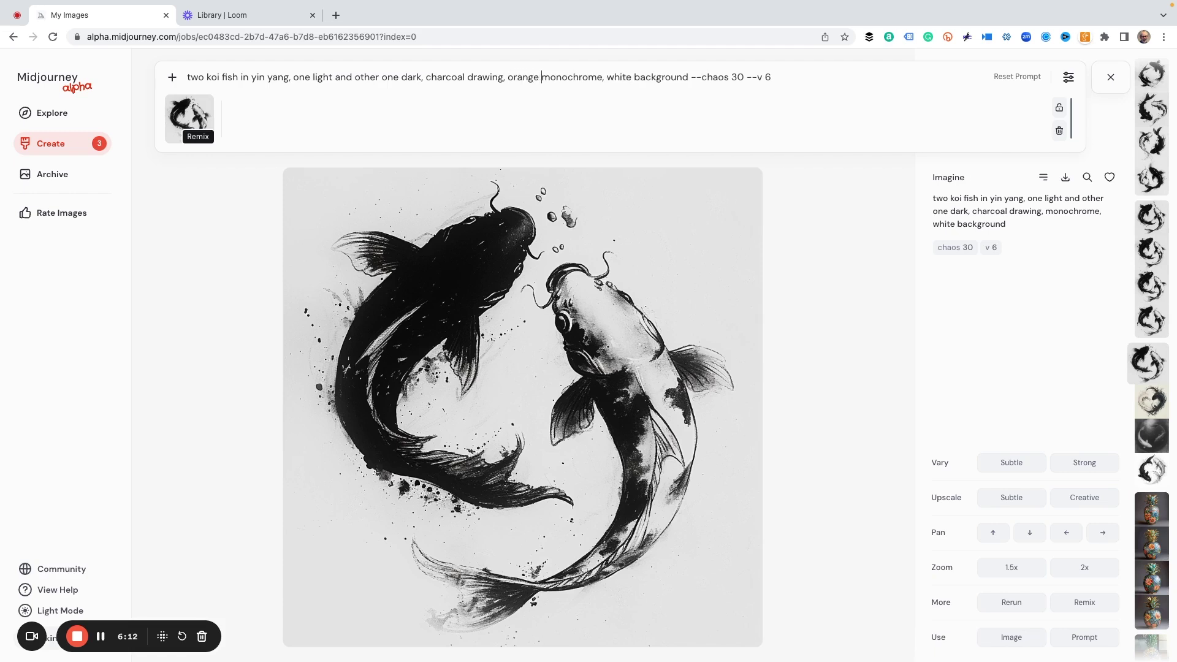
type("hightl")
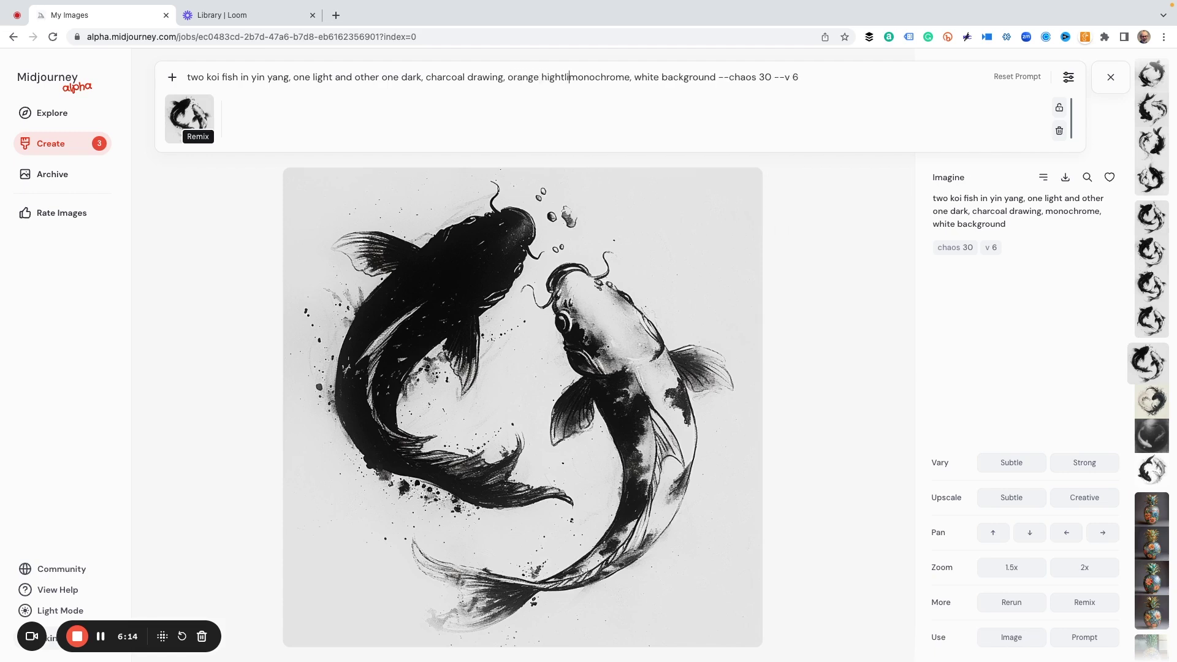
key("BackSpace")
key("BackSpace")
type("light,")
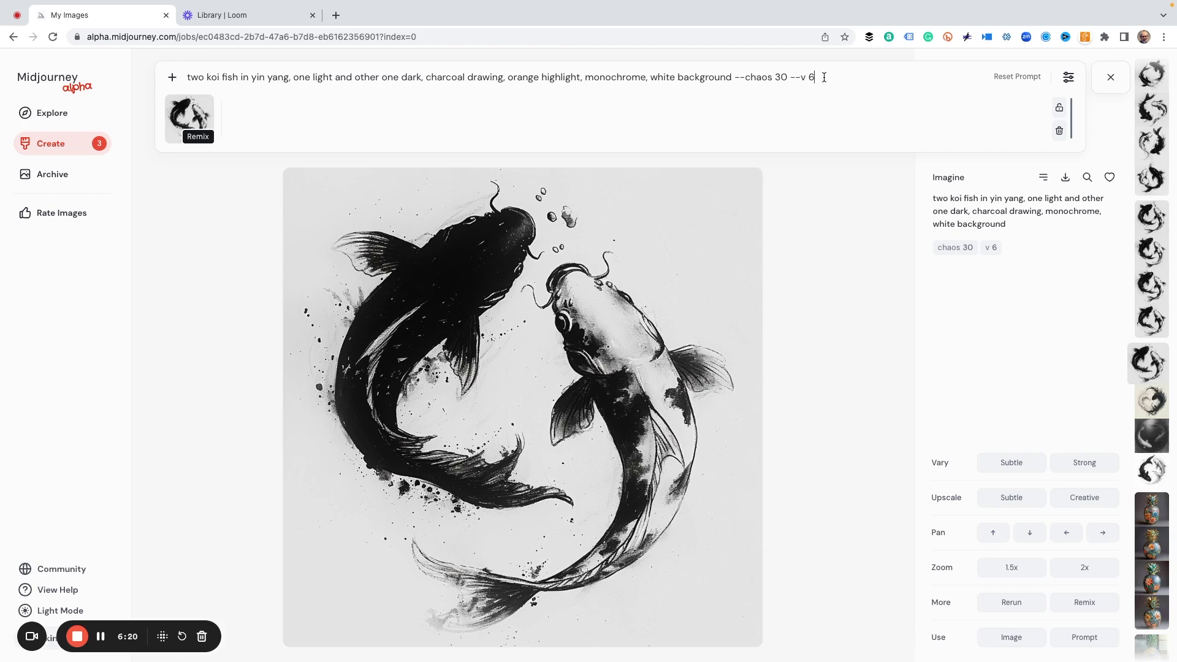
key("Return")
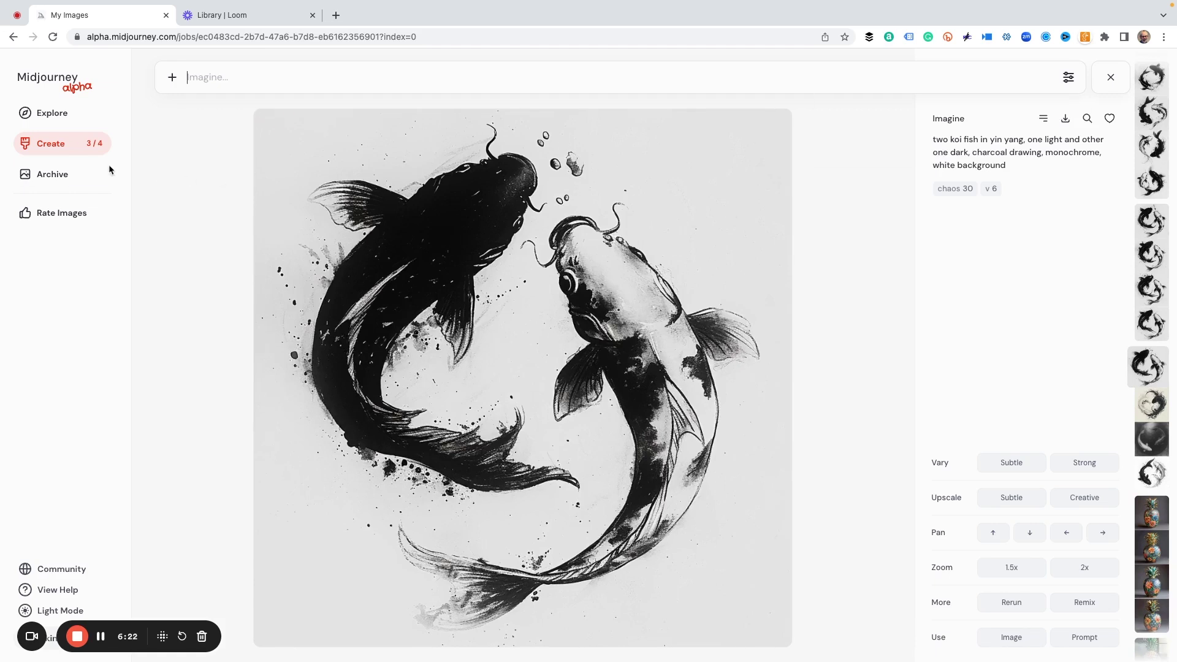
left_click(71, 143)
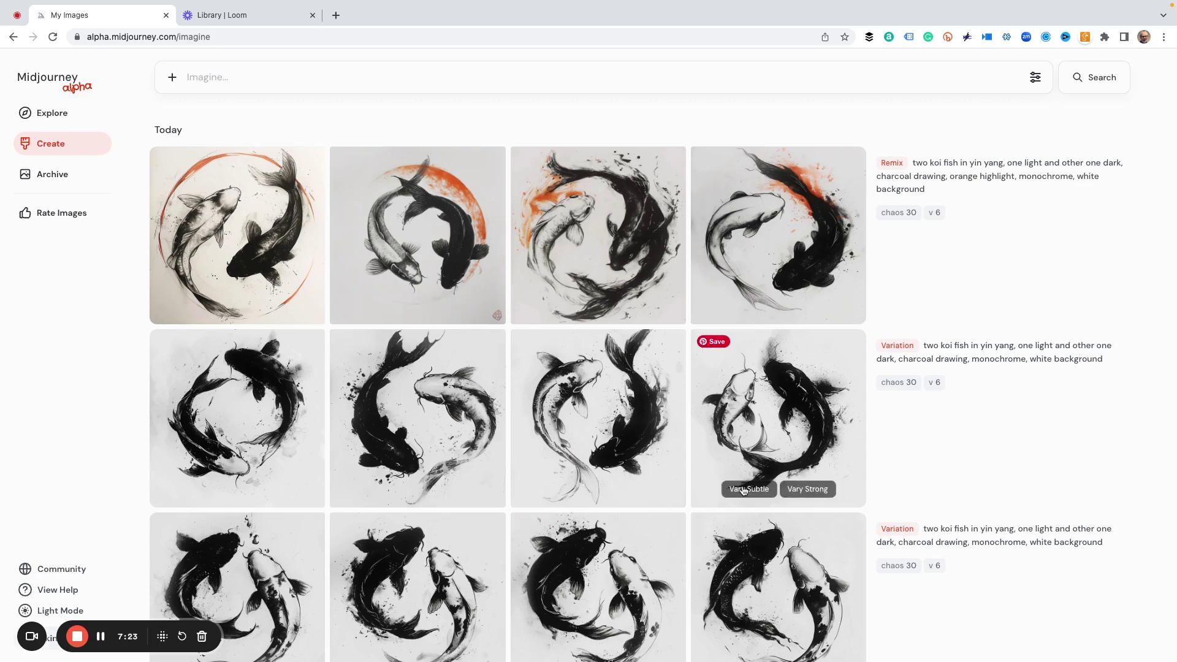
- Subtly upscale the third image of the middle koi variation row, then close its detail view
left_click(593, 432)
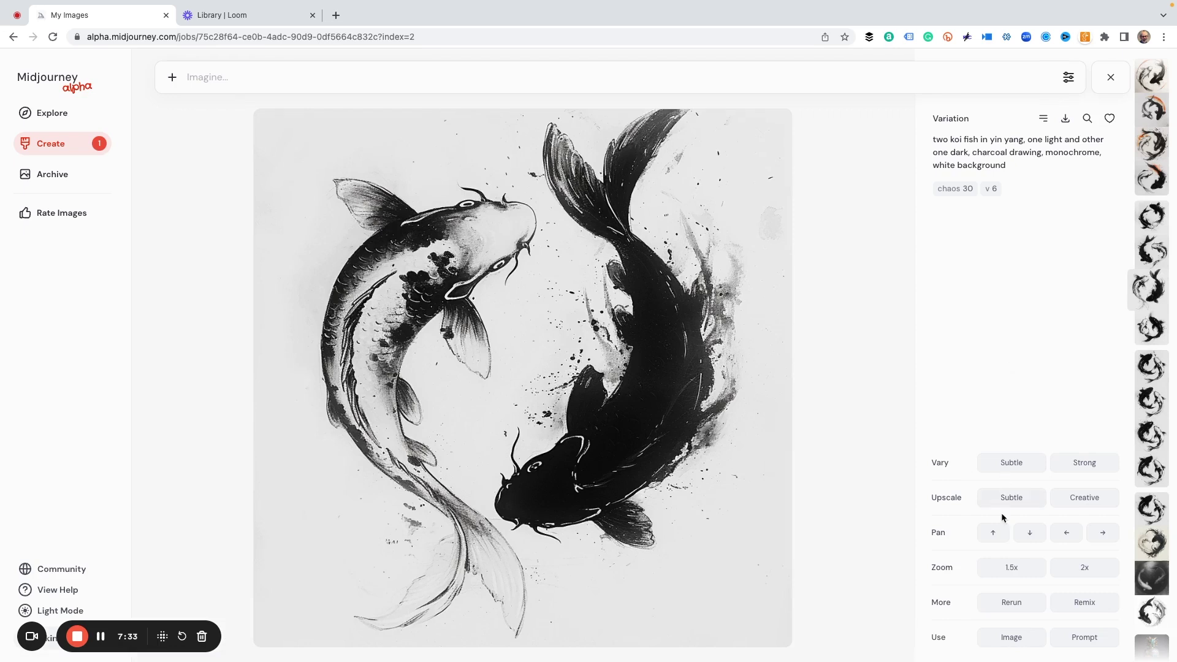
left_click(1012, 498)
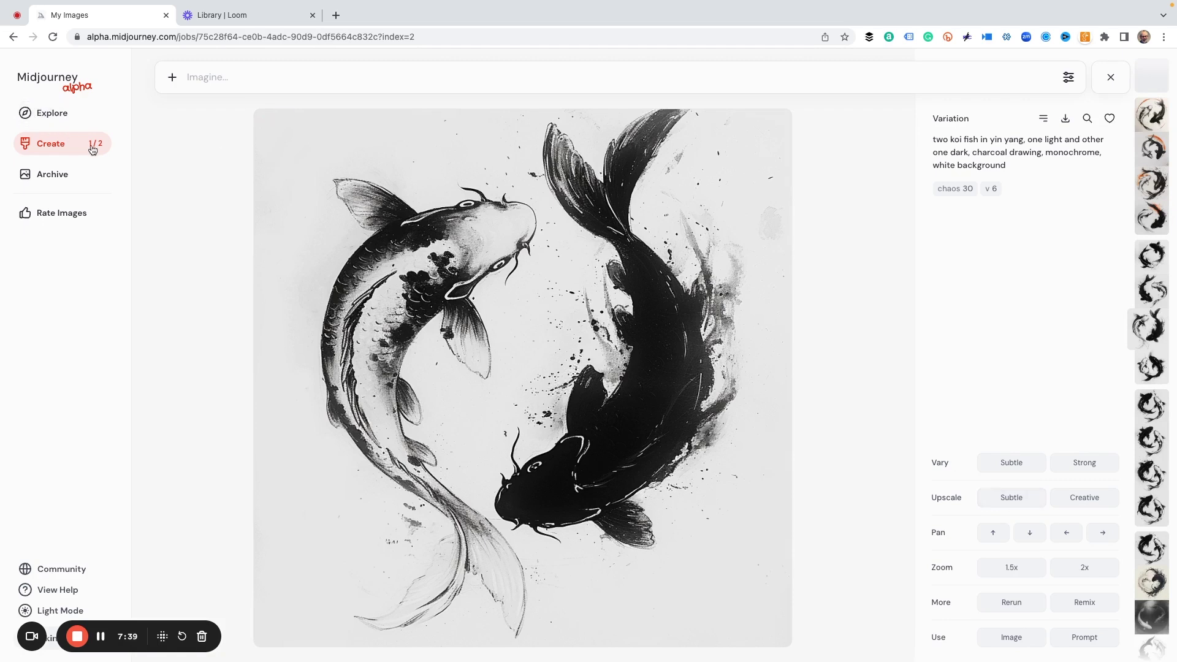
left_click(68, 148)
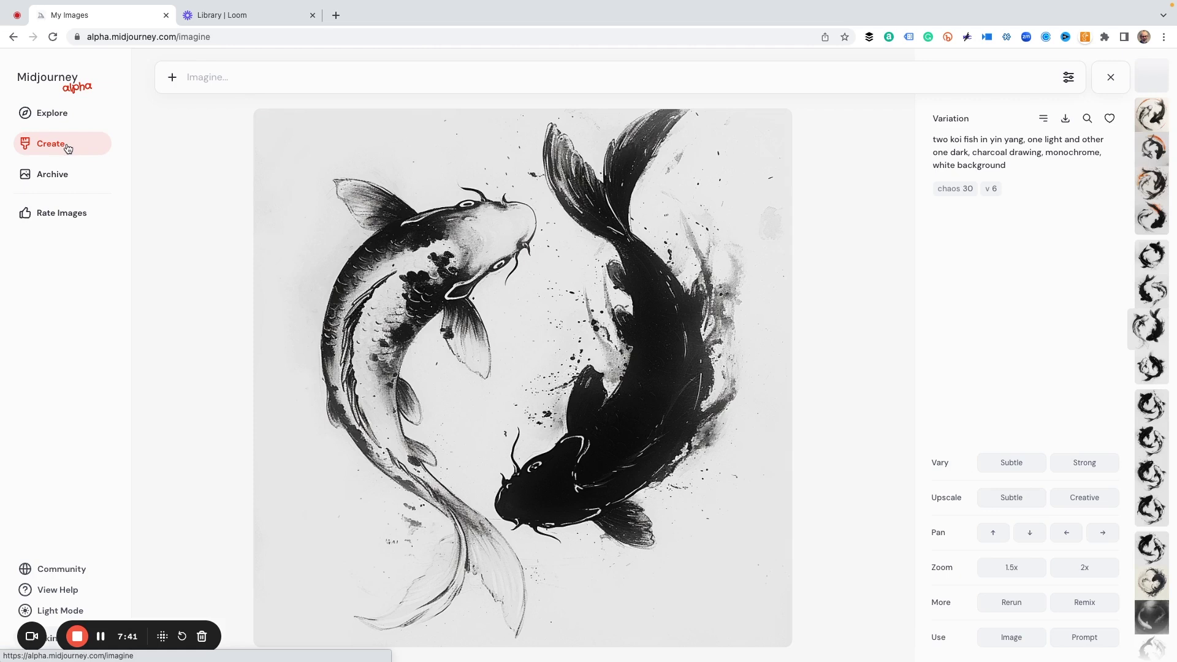
left_click(1111, 78)
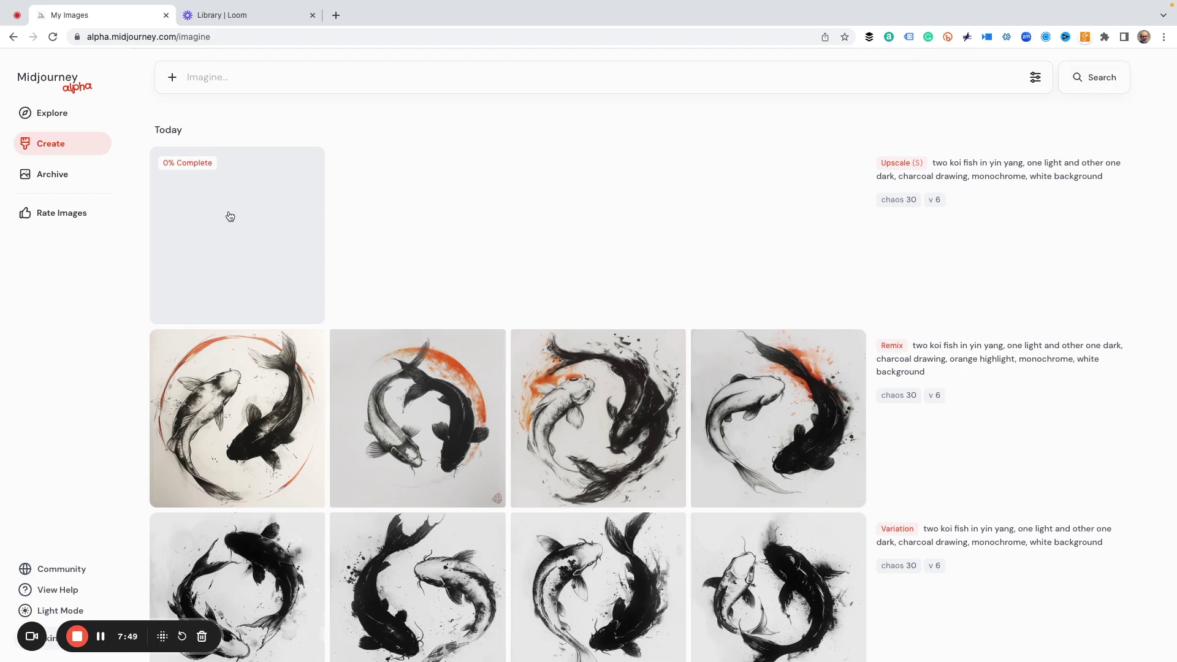
left_click(54, 180)
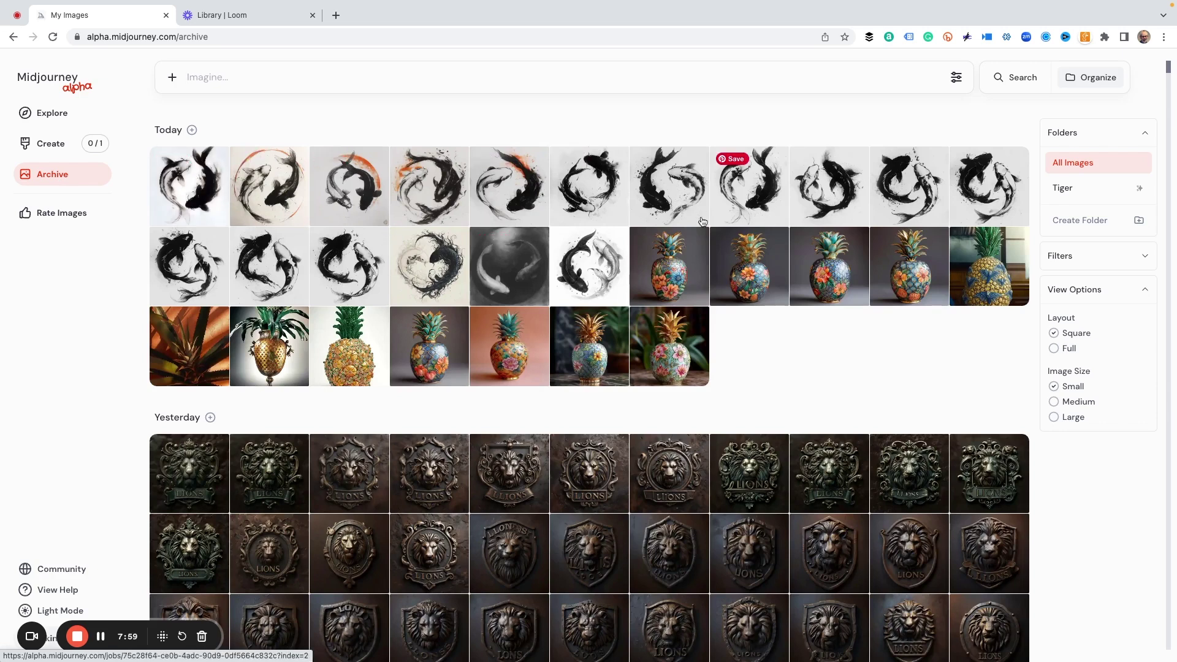
- Scroll through the archive grid of generated images and back to the top
scroll(512, 354, "down", 15)
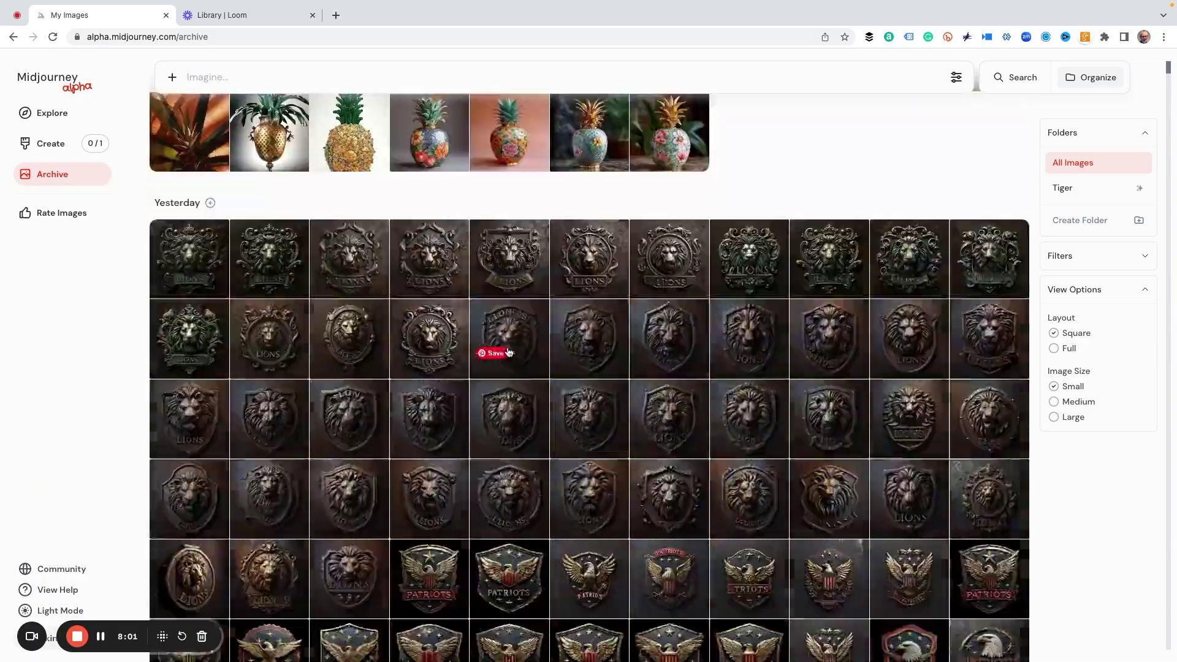
scroll(514, 345, "down", 15)
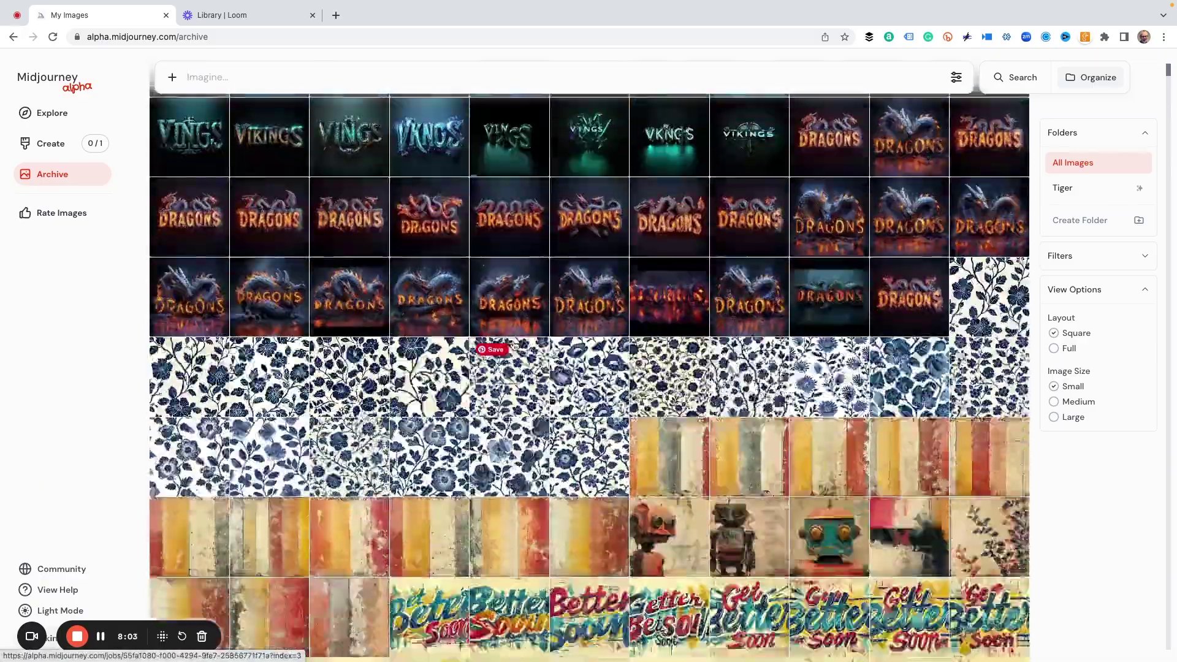
scroll(513, 346, "down", 10)
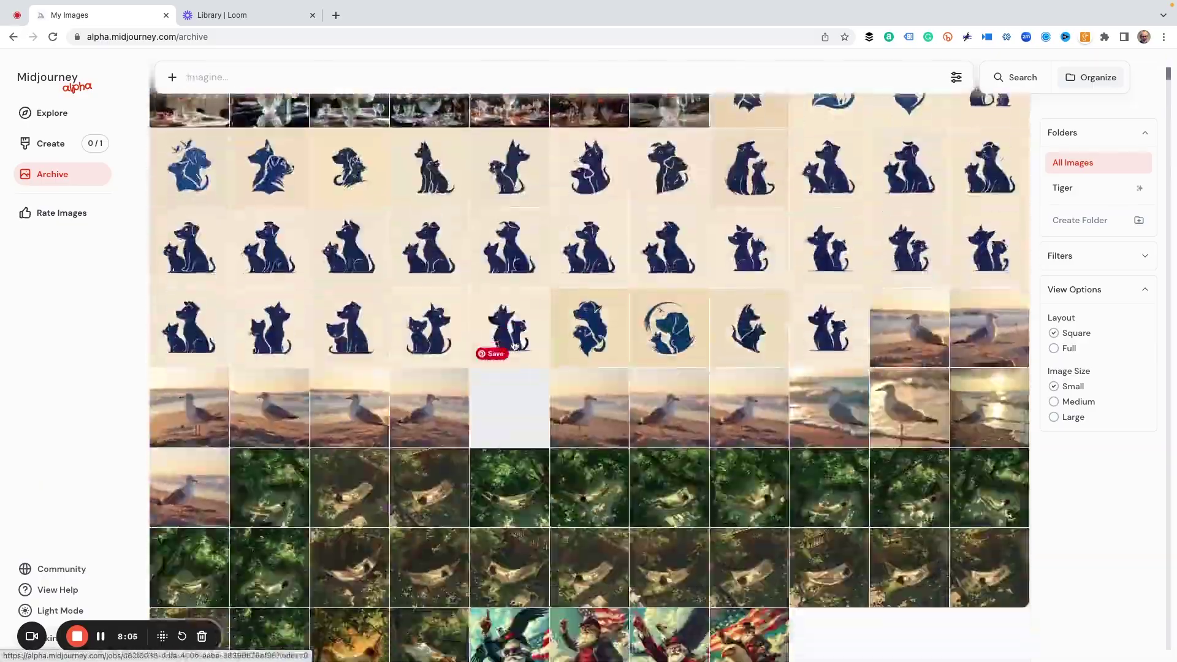
scroll(515, 345, "up", 15)
scroll(517, 345, "up", 20)
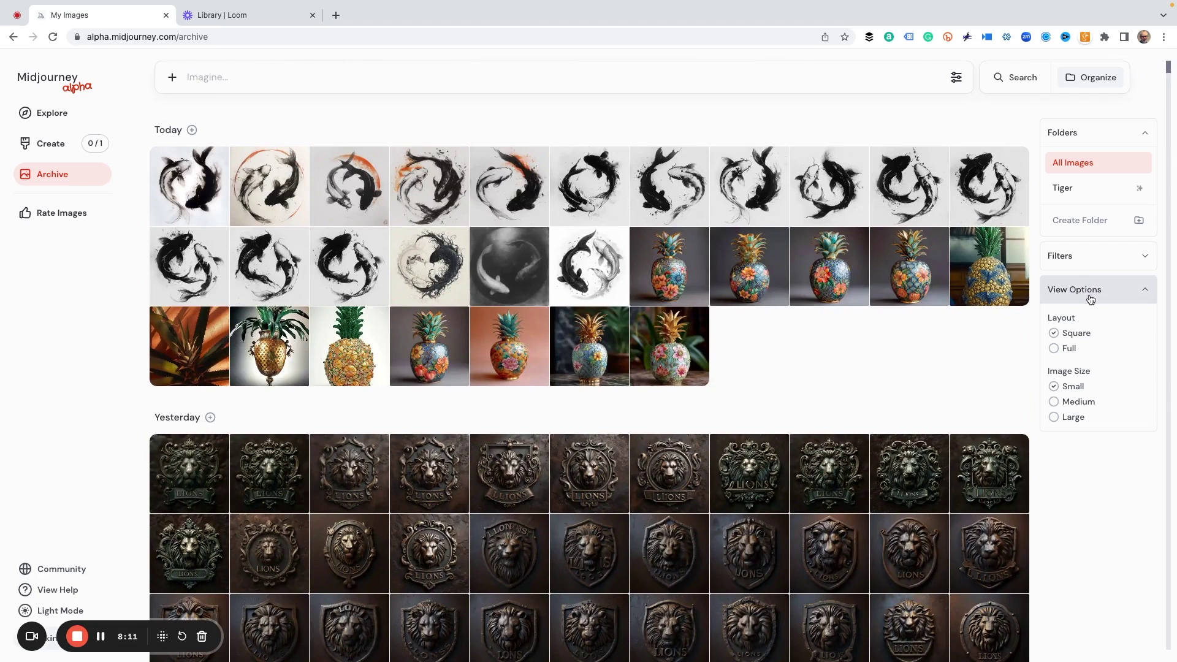
- Try Medium and Large thumbnail sizes in View Options, then return to Small
left_click(1054, 403)
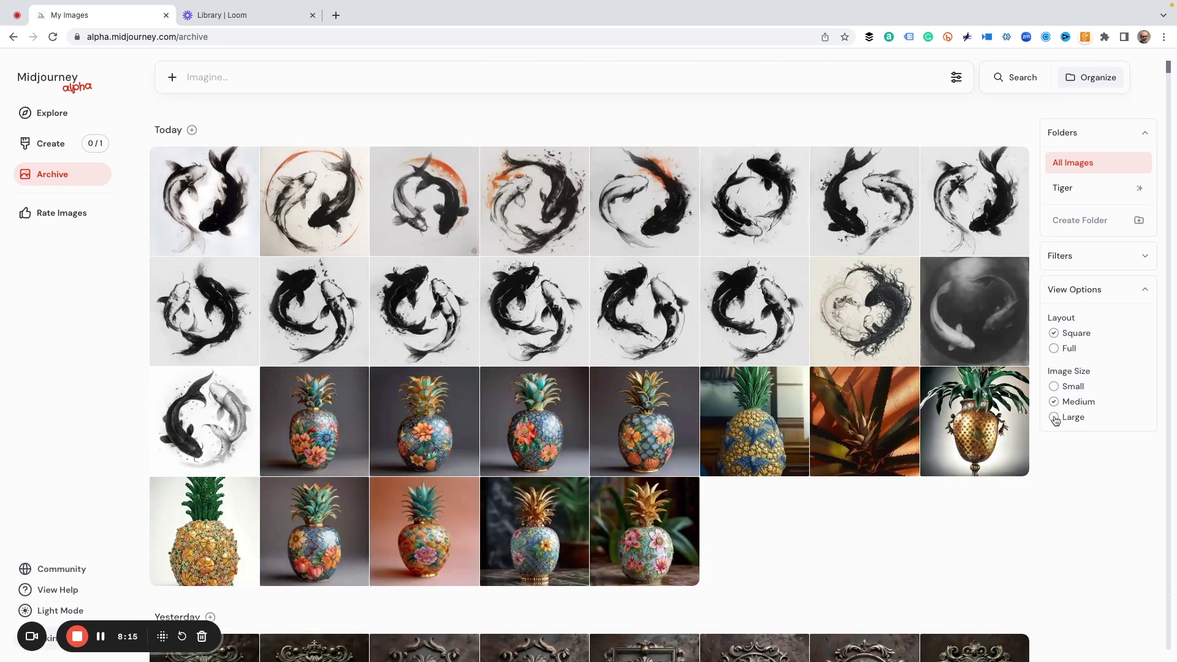
left_click(1055, 418)
left_click(1054, 387)
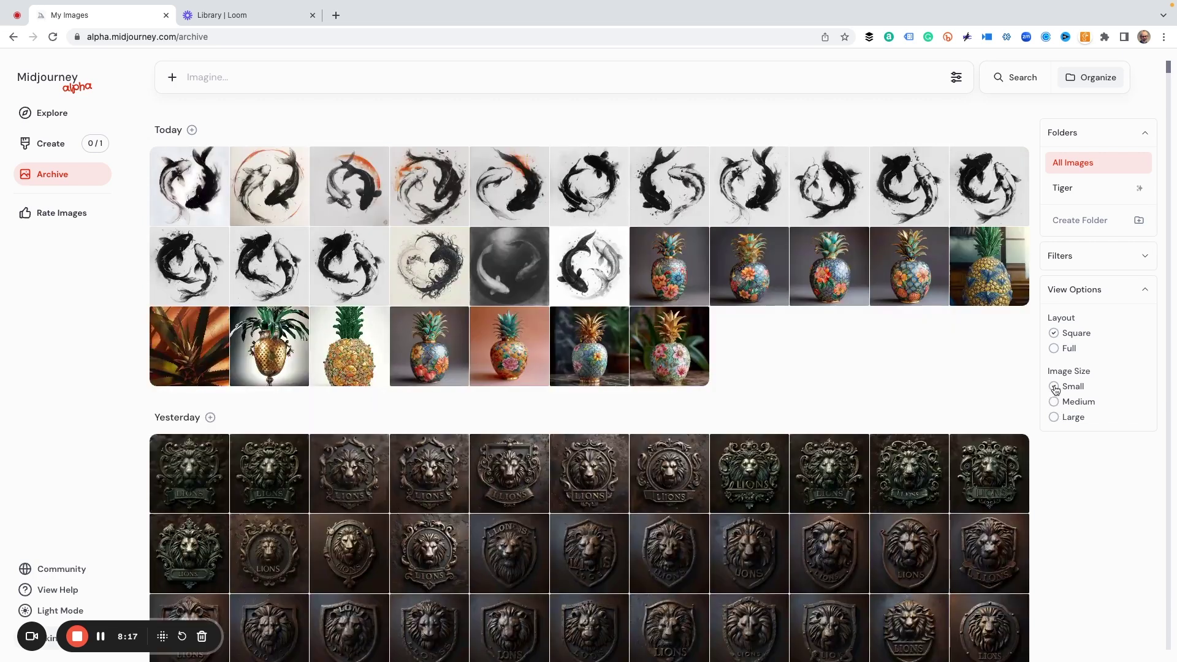
- Create a smart folder titled 'Skull' that matches the search term 'skull'
left_click(1069, 193)
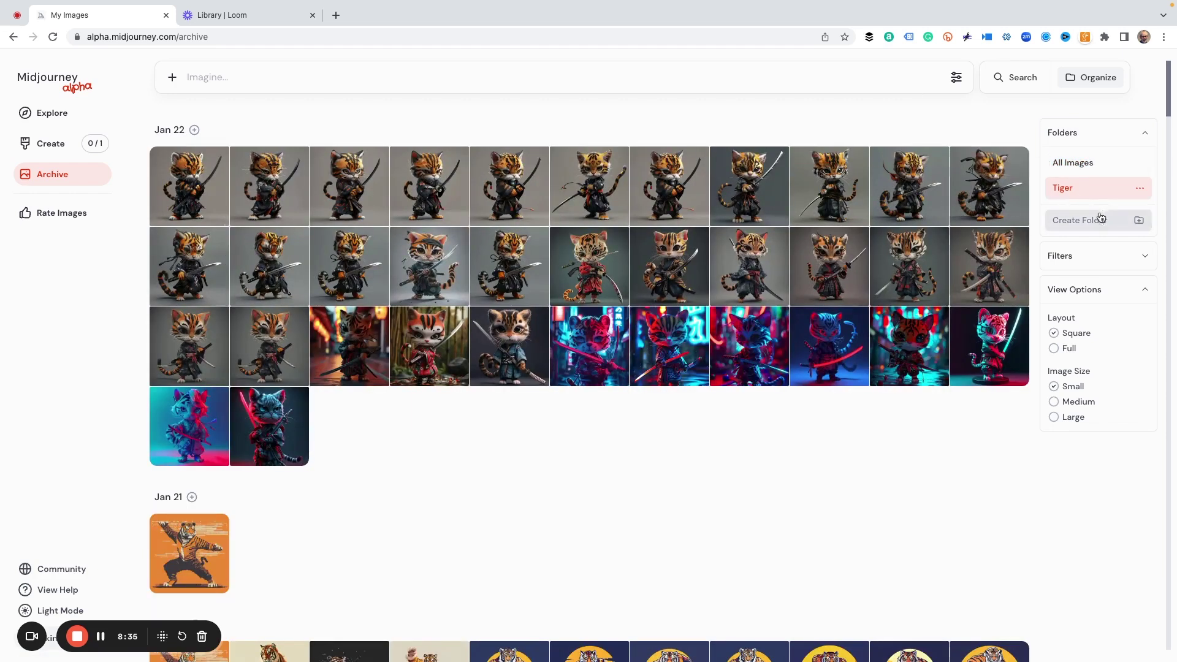
left_click(1082, 220)
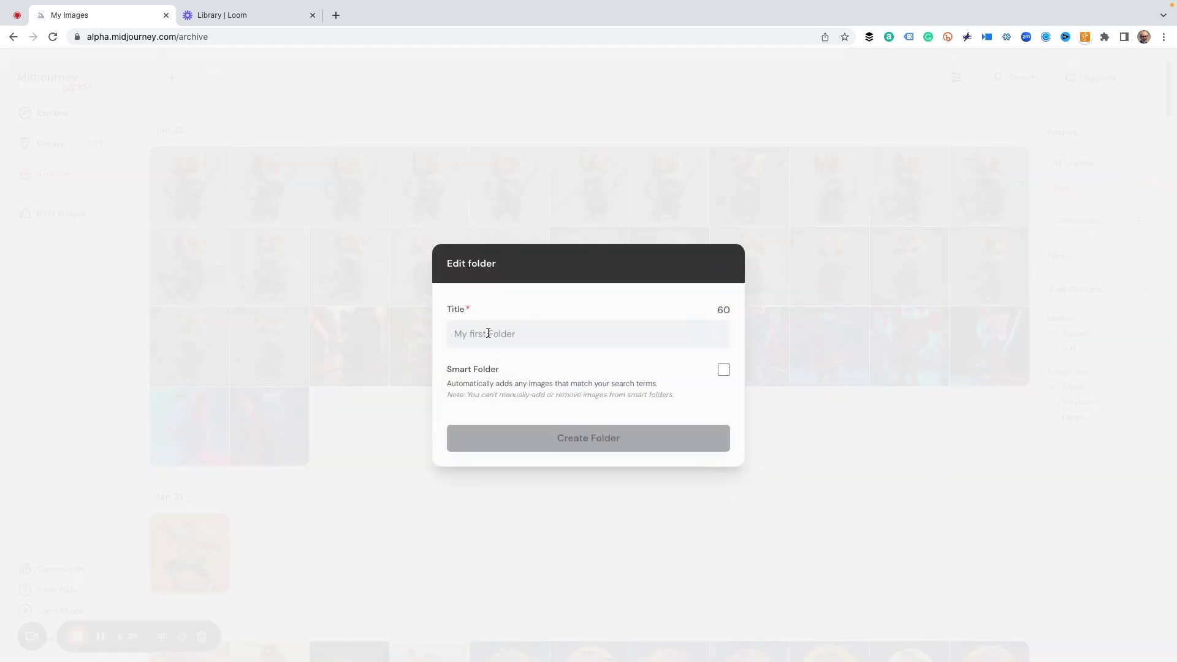
type("Skull")
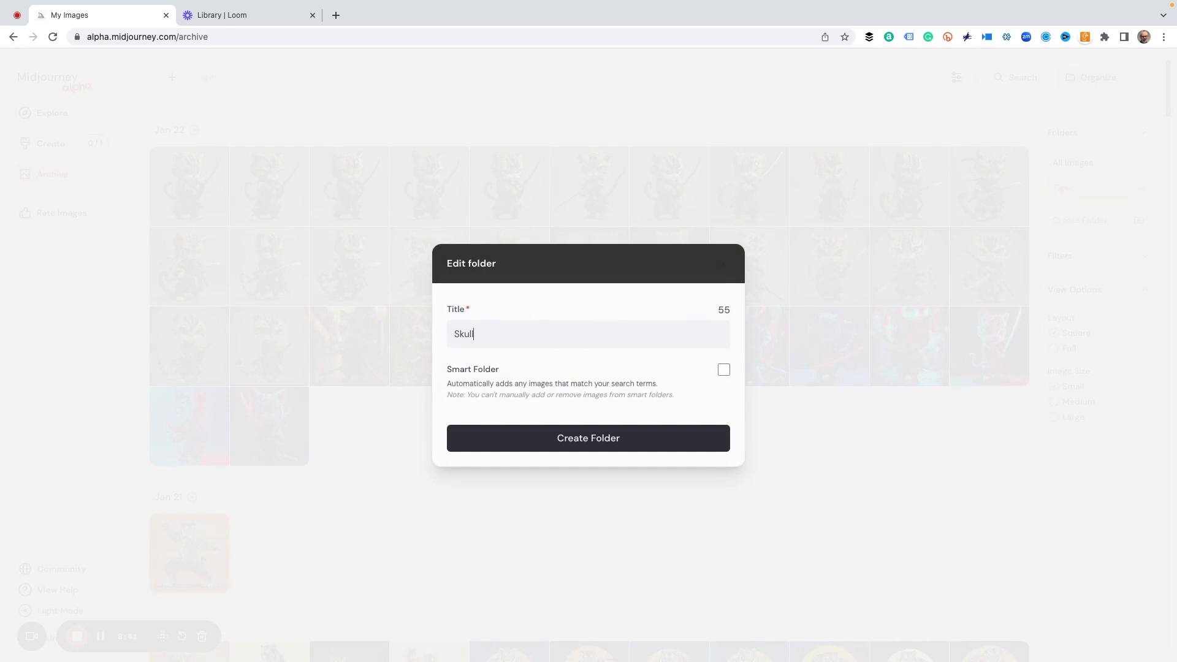
left_click(725, 370)
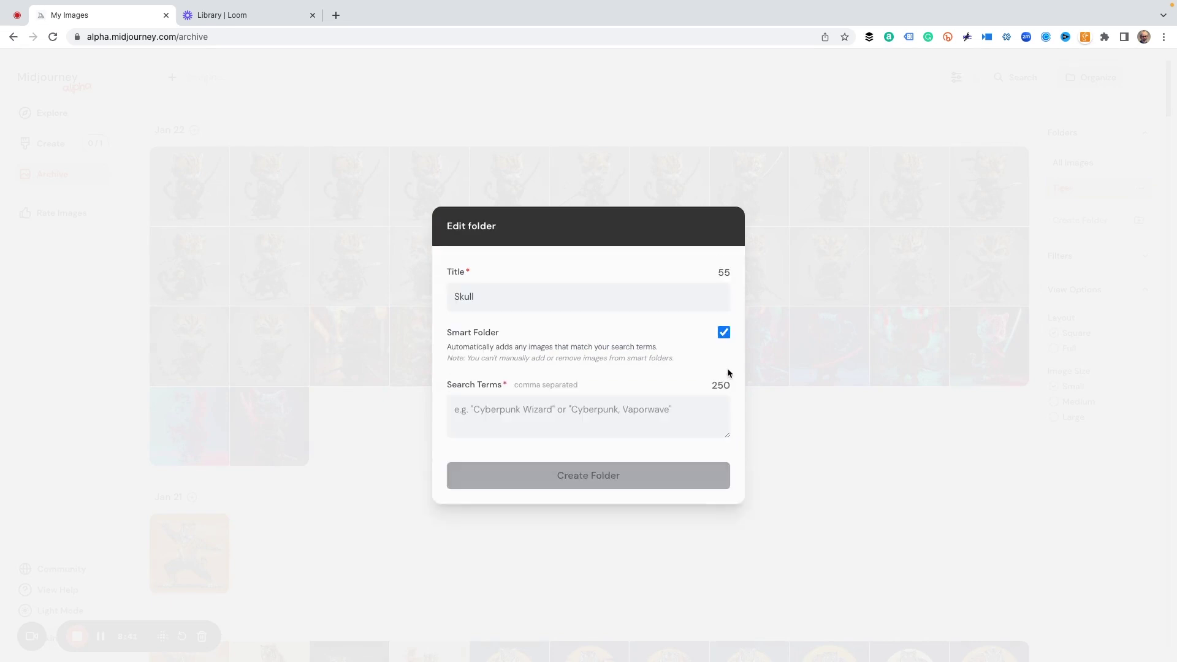
left_click(486, 414)
type("sk")
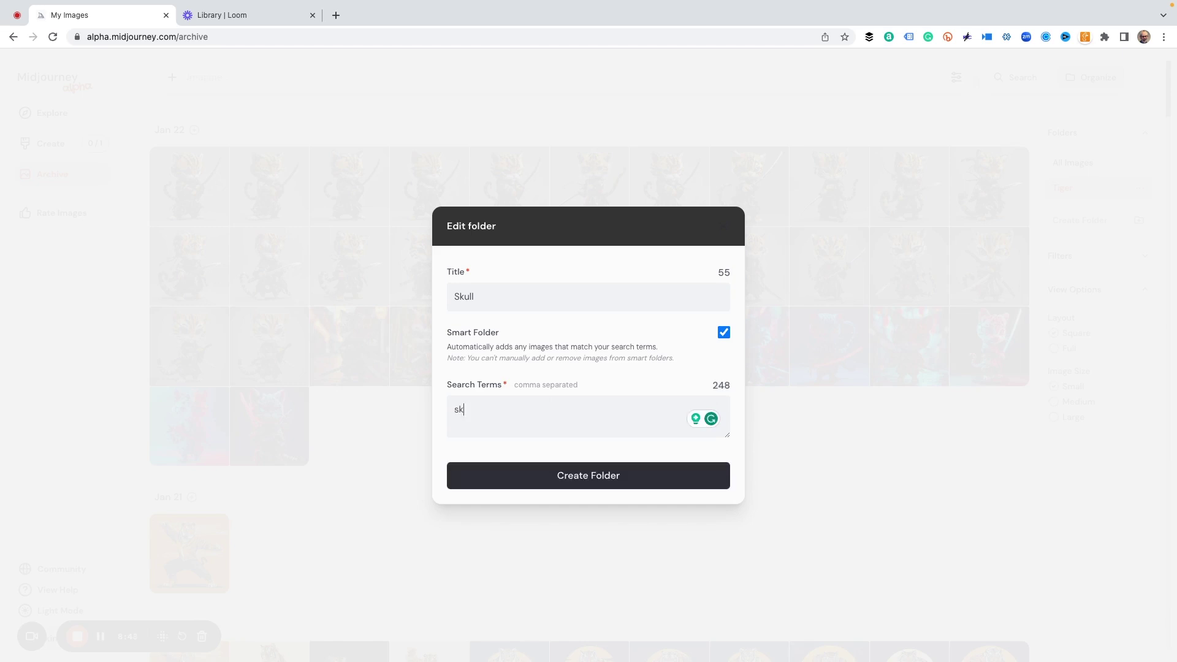
type("ull")
left_click(571, 477)
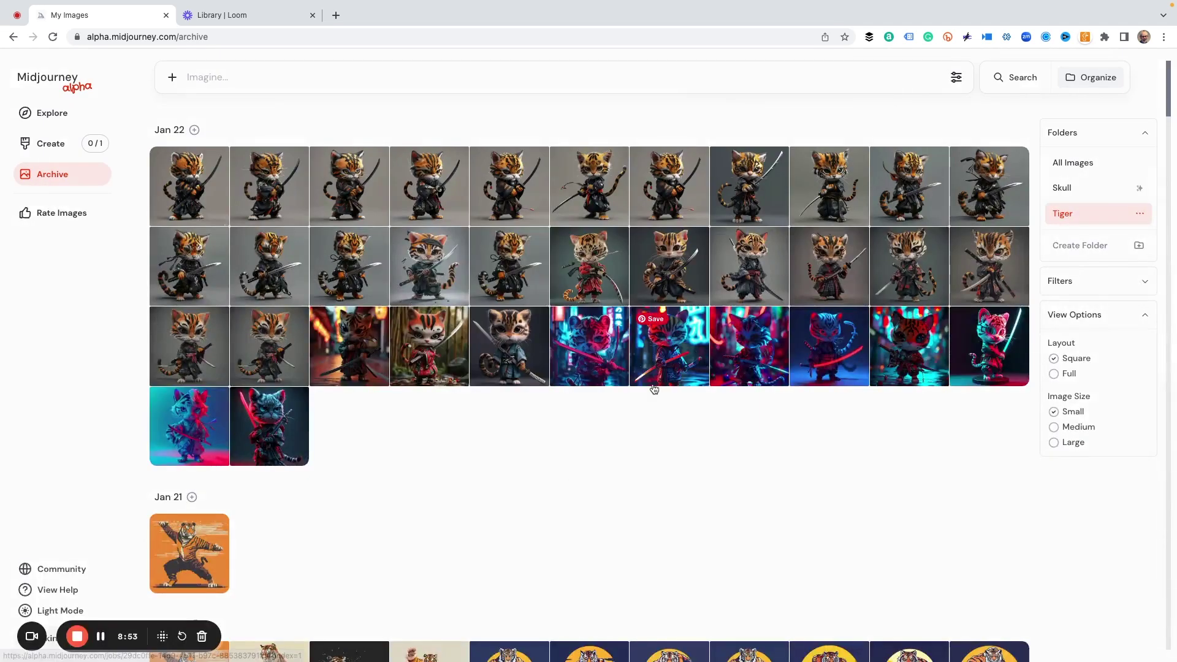
- Open the Skull folder and browse down through its skull images, then return to the top
left_click(1092, 192)
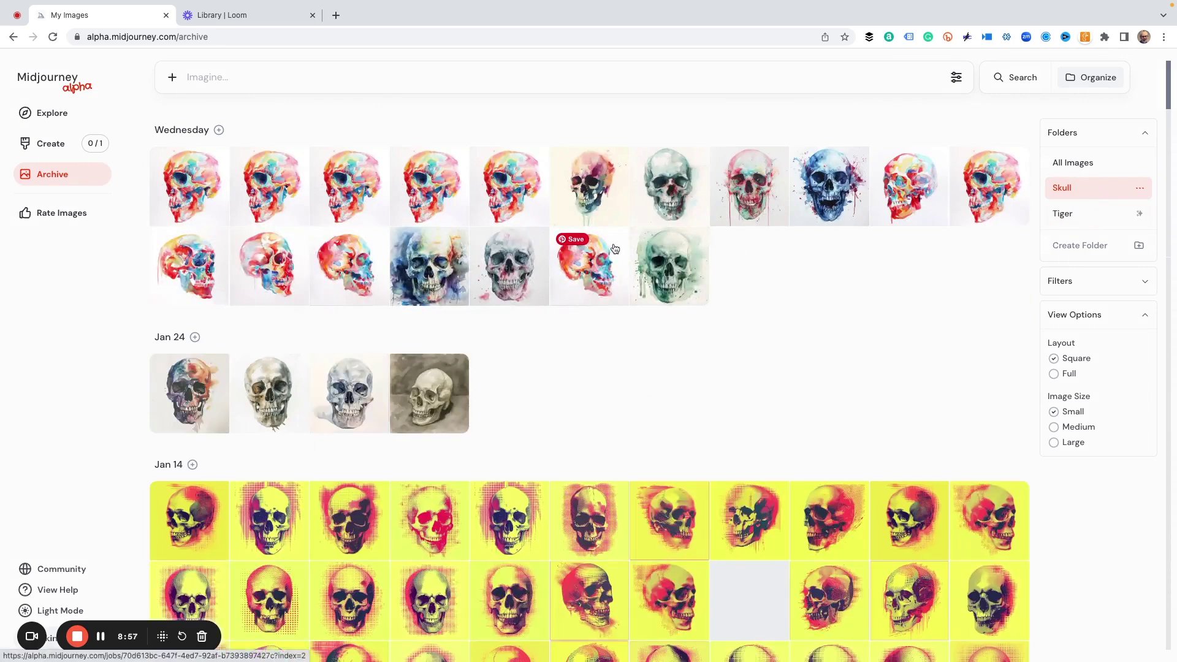
scroll(610, 249, "down", 6)
scroll(600, 254, "down", 15)
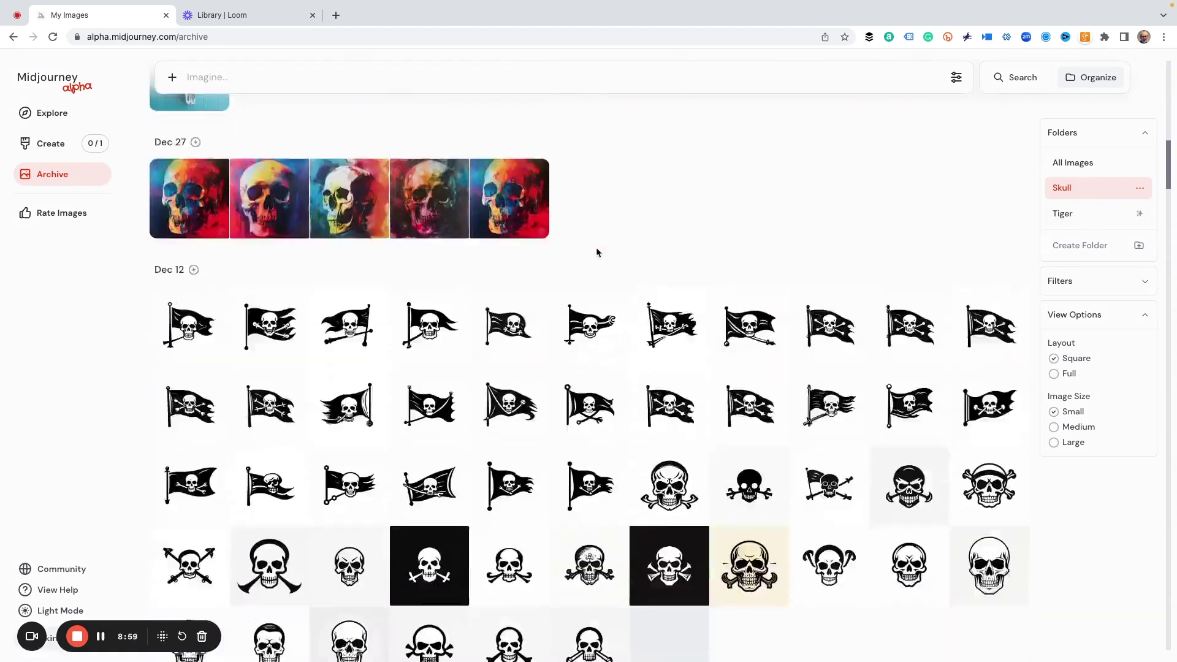
scroll(616, 253, "down", 20)
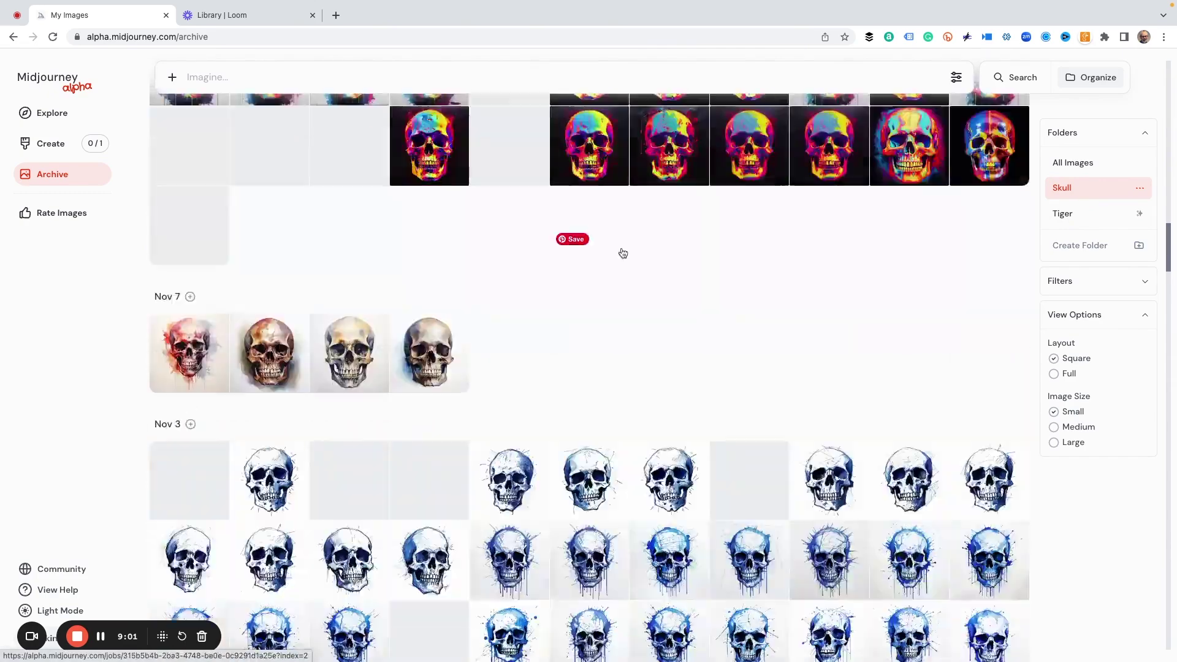
scroll(622, 253, "up", 20)
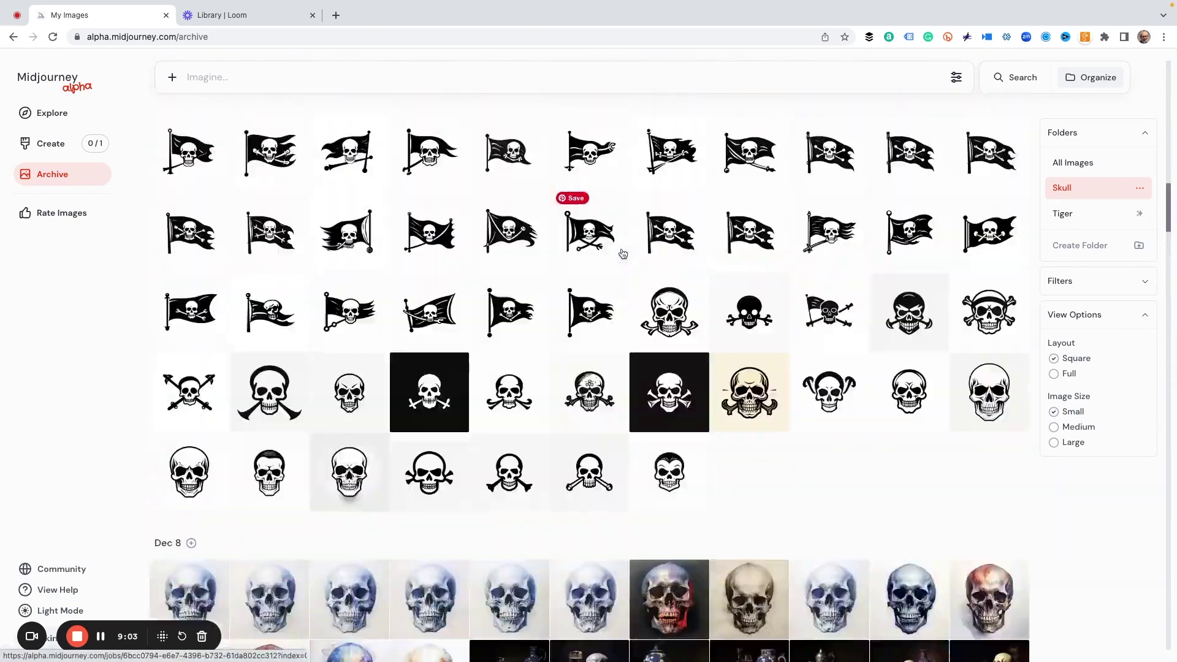
scroll(623, 254, "up", 10)
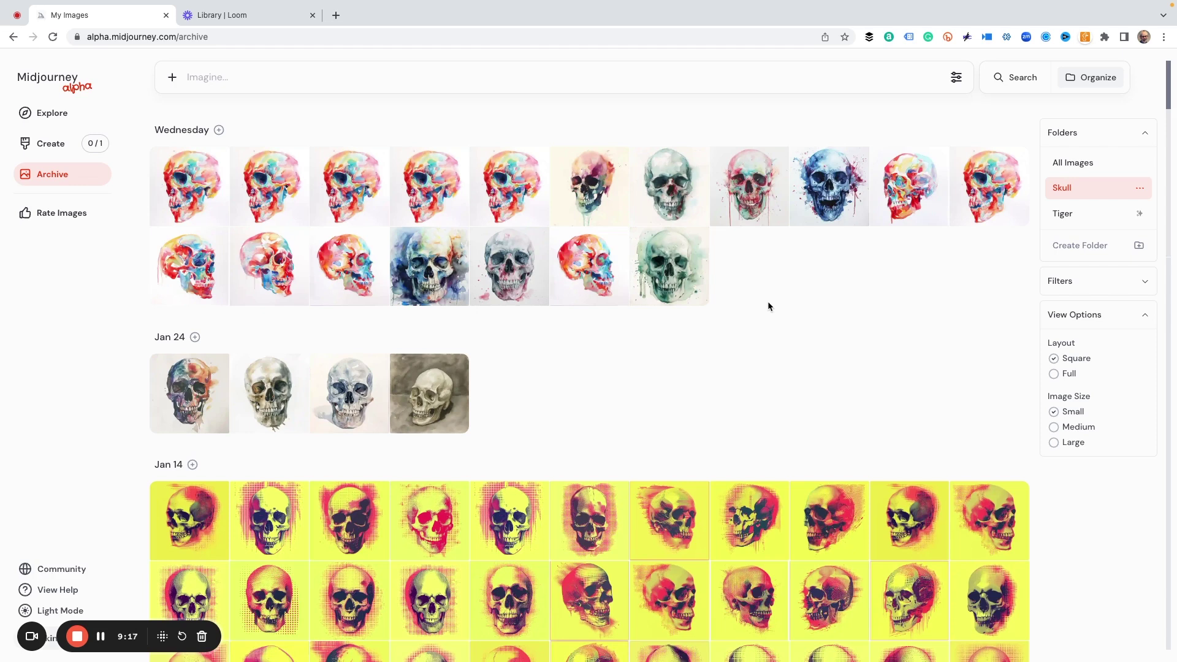
- Open the upscaled charcoal yin-yang koi image and download it into SHAREABLE IMAGES
left_click(48, 144)
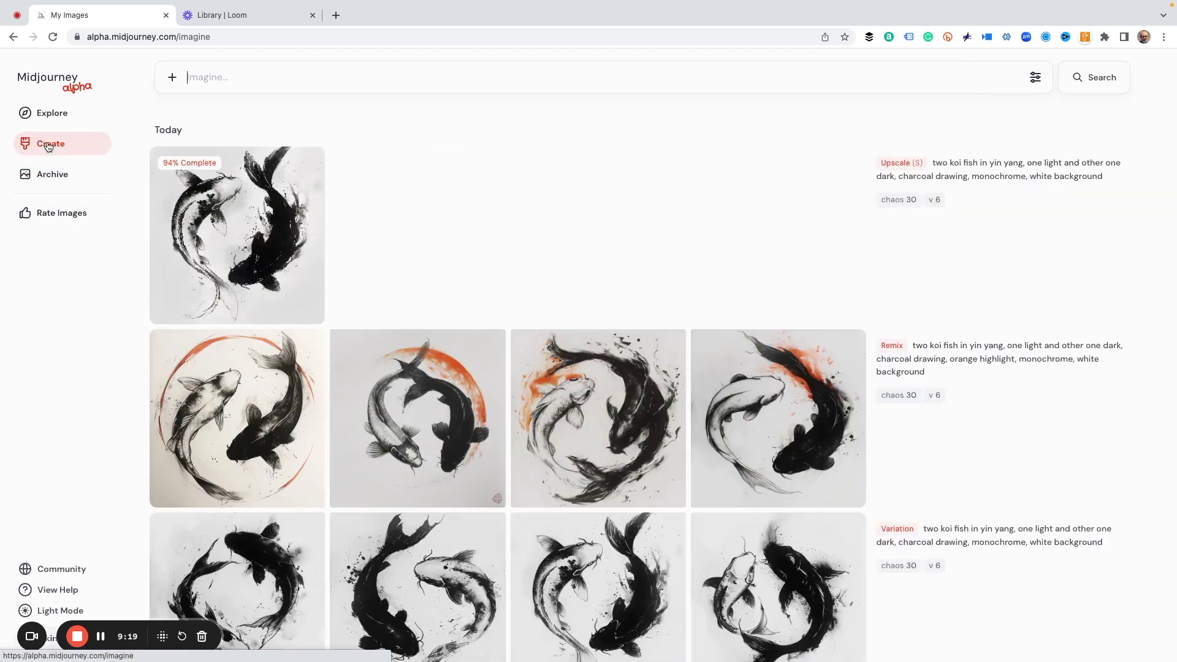
mouse_move(241, 239)
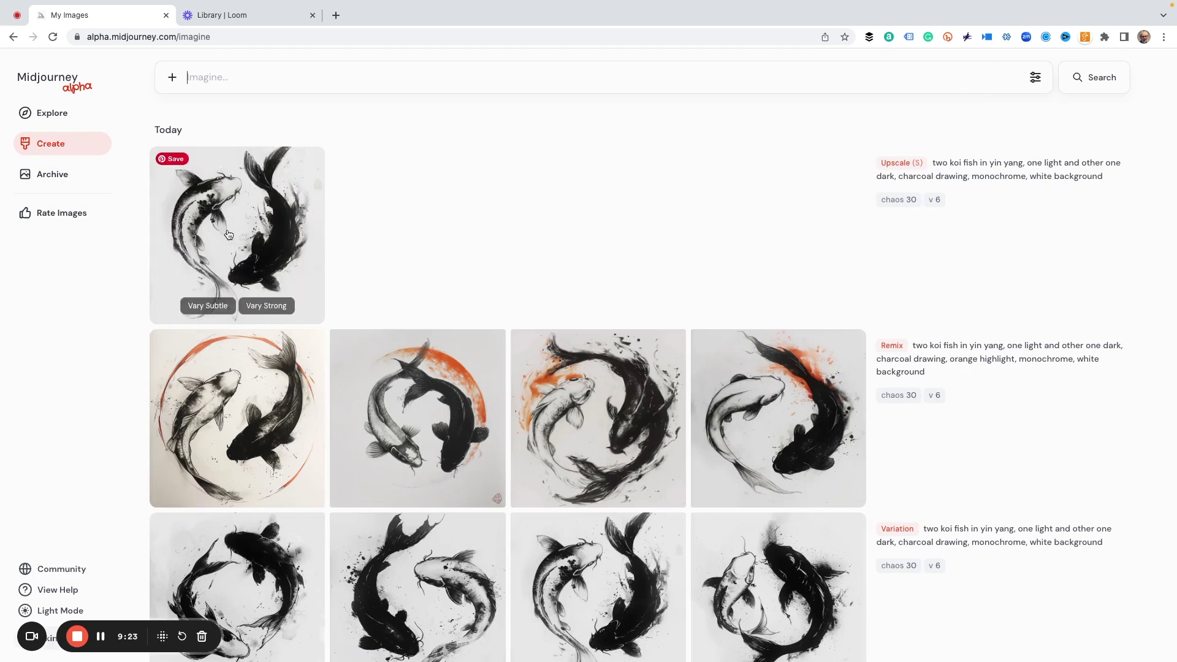
left_click(228, 234)
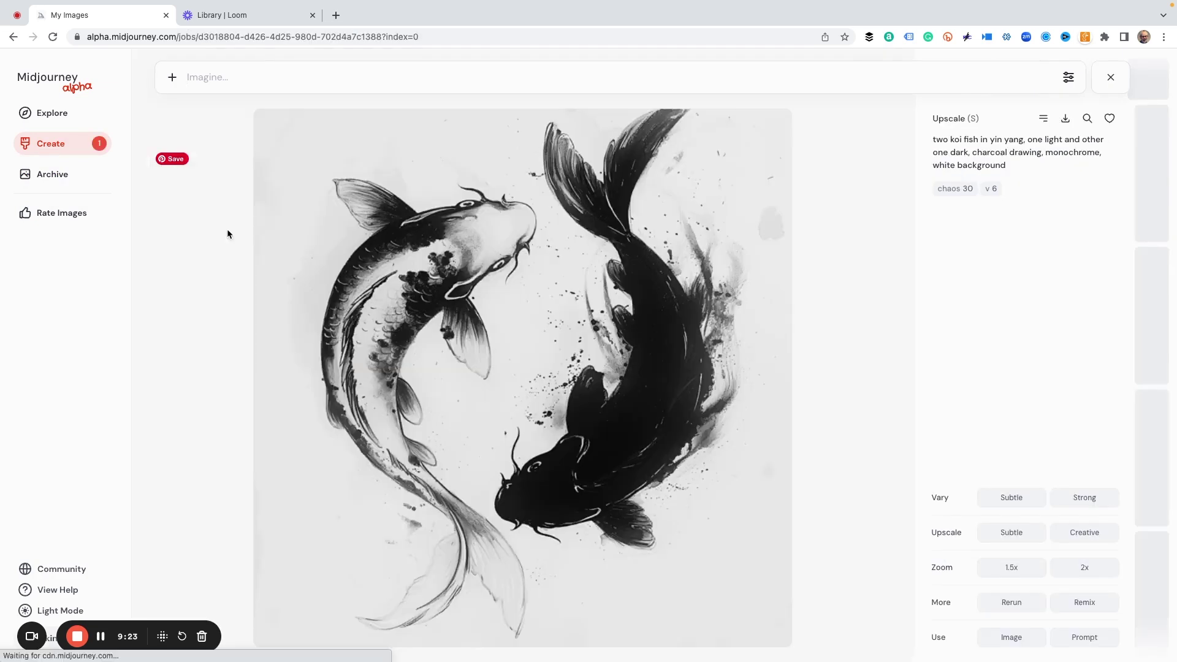
left_click(1066, 122)
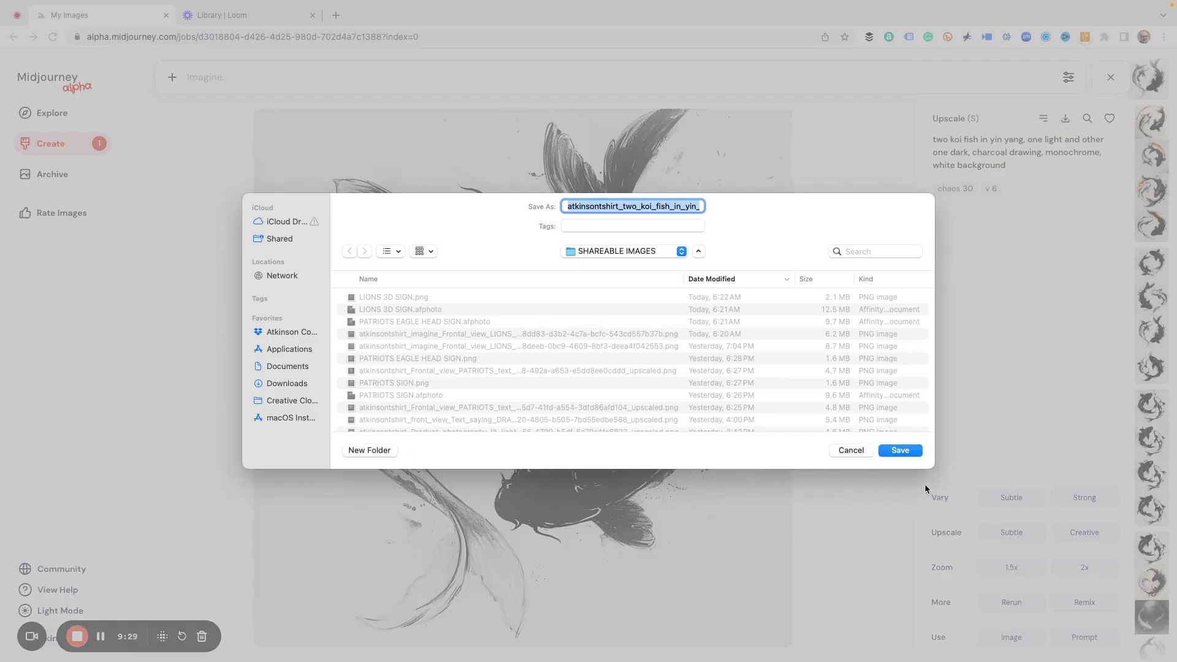
left_click(900, 450)
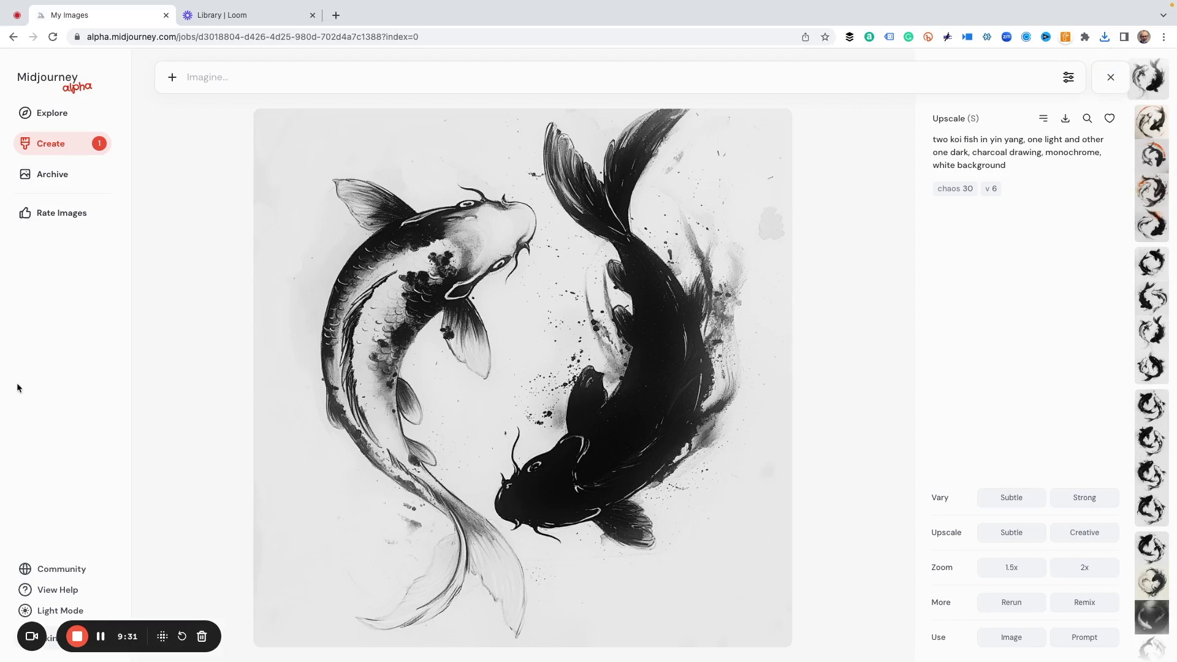